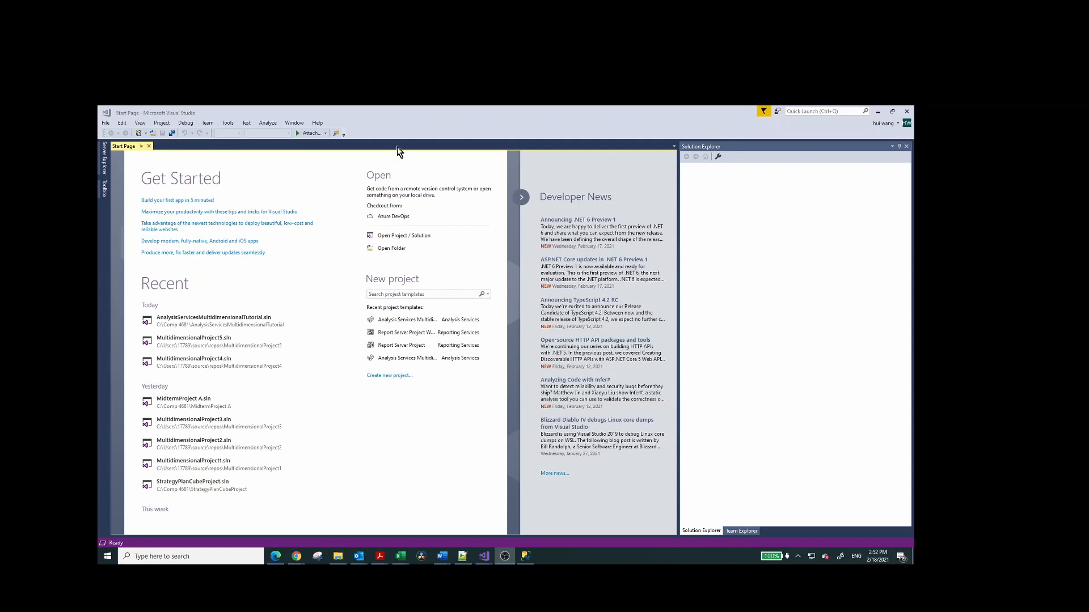
# Create an Analysis Services multidimensional and data mining project with the default name MultidimensionalProject6 and default location.
pyautogui.click(390, 377)
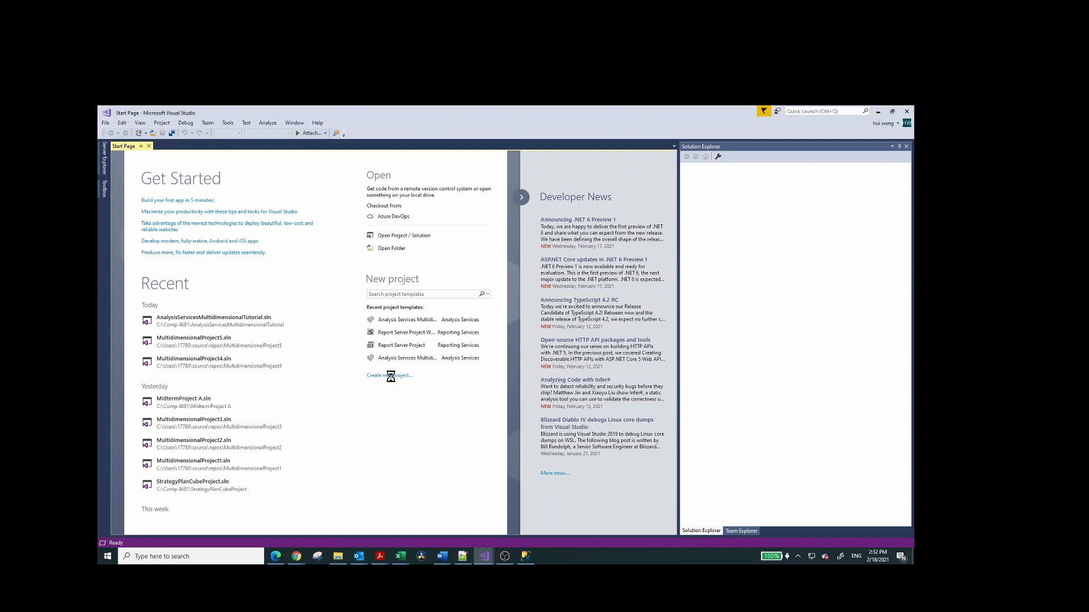
pyautogui.click(390, 378)
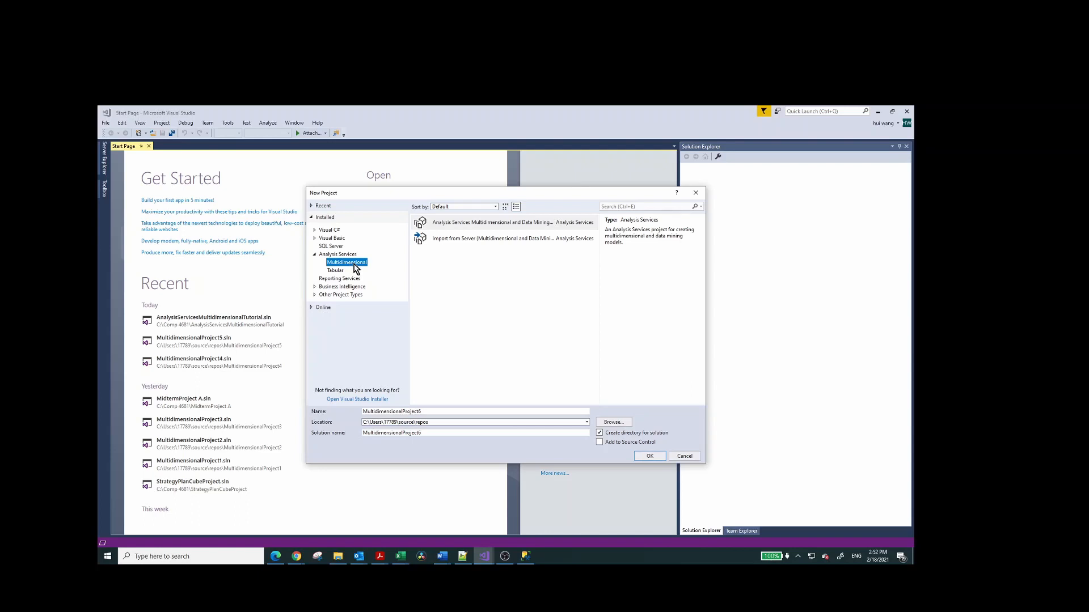
pyautogui.click(473, 228)
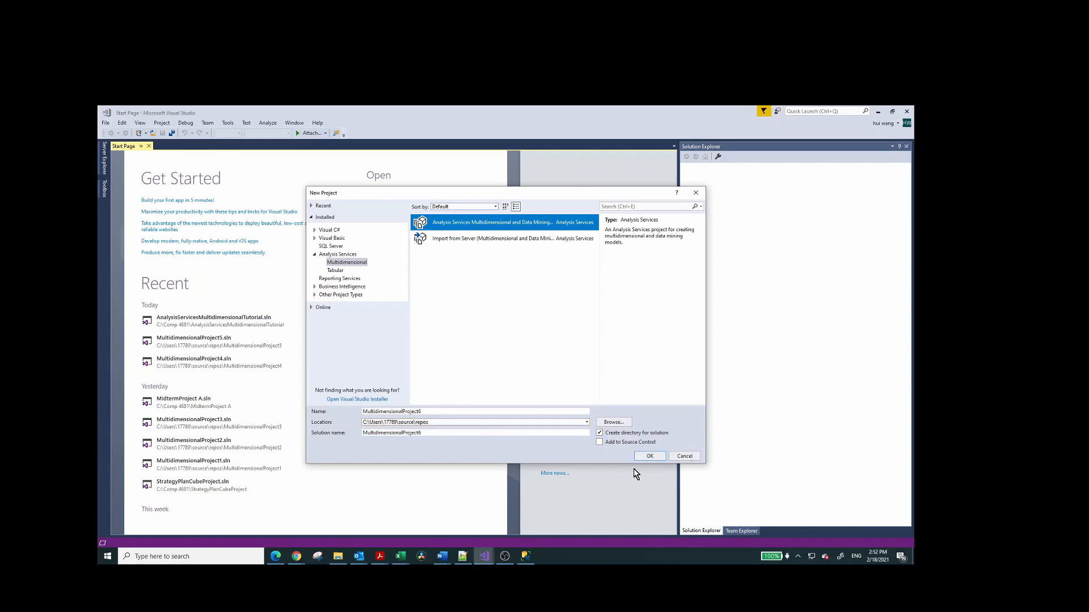
pyautogui.click(463, 422)
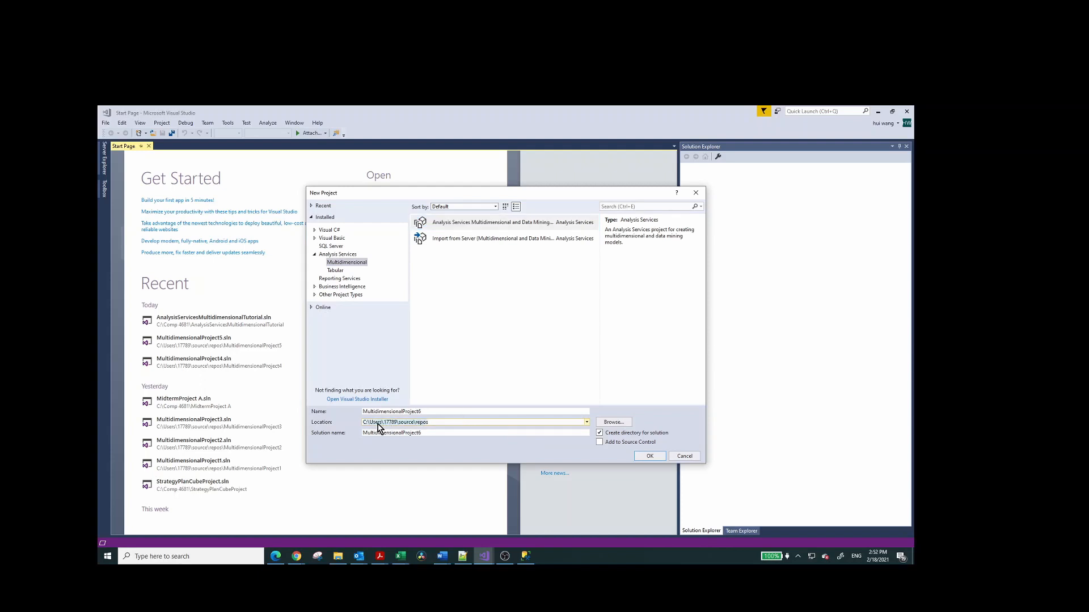
pyautogui.click(654, 458)
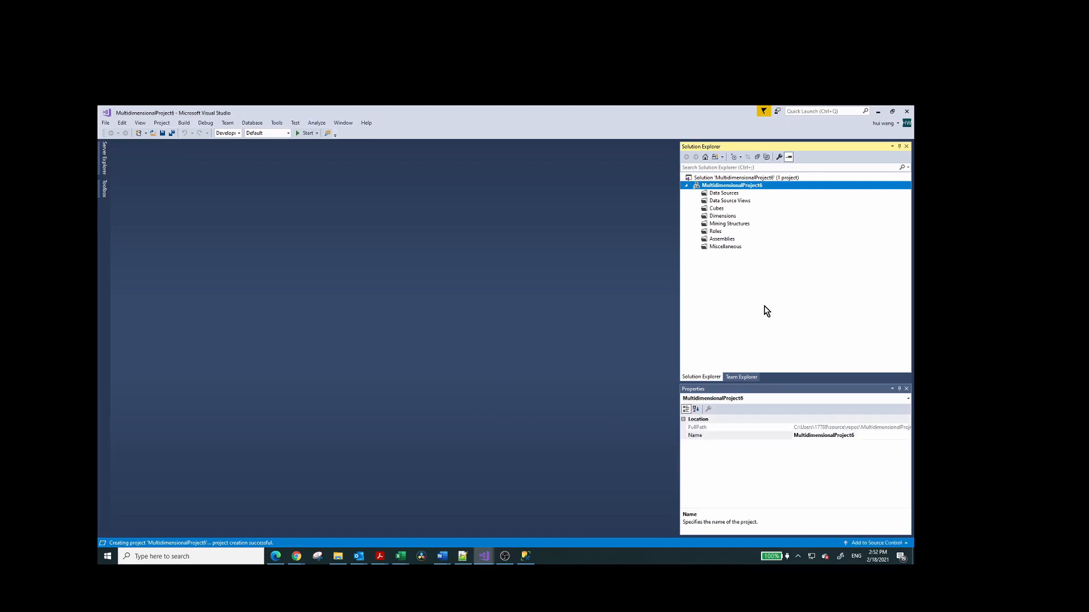
# Create a data source named Adventure Works DW from the existing AdventureWorksDW connection, with impersonation set to Inherit.
pyautogui.rightClick(743, 190)
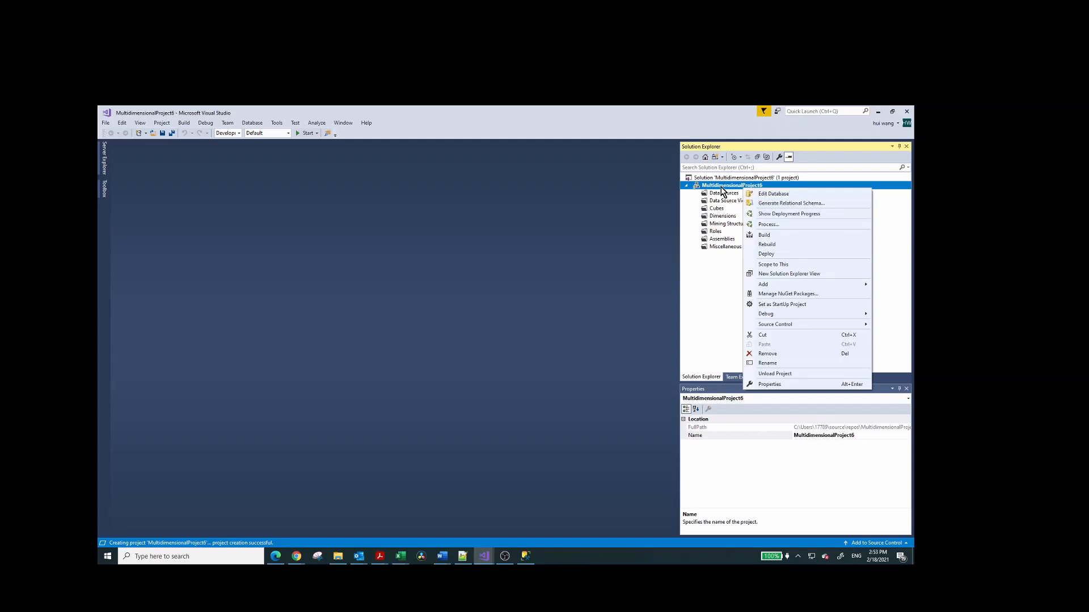
pyautogui.click(718, 196)
pyautogui.rightClick(718, 197)
pyautogui.click(746, 204)
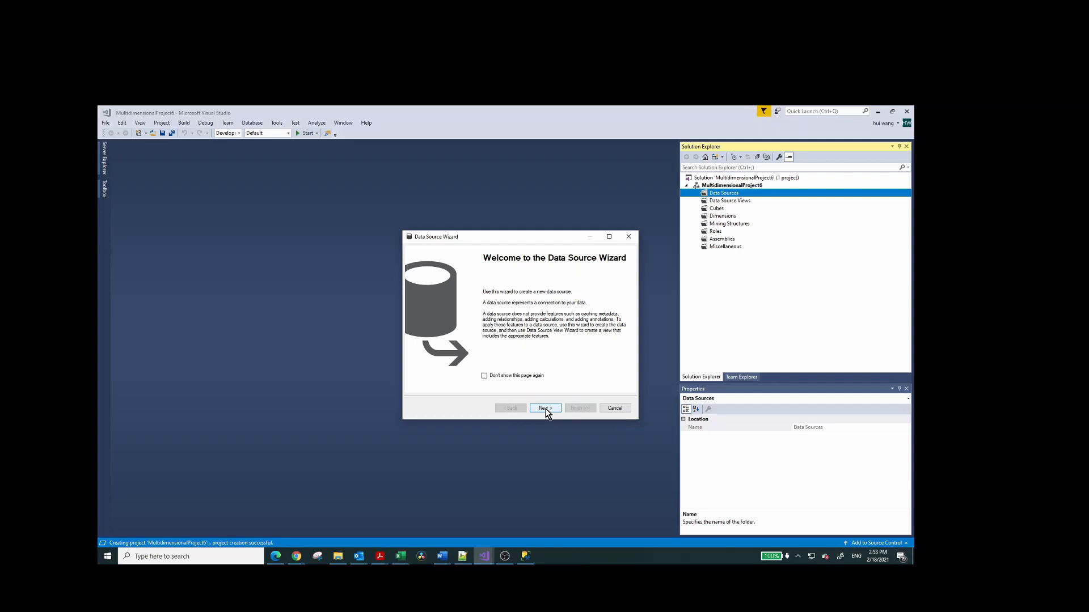
pyautogui.click(544, 409)
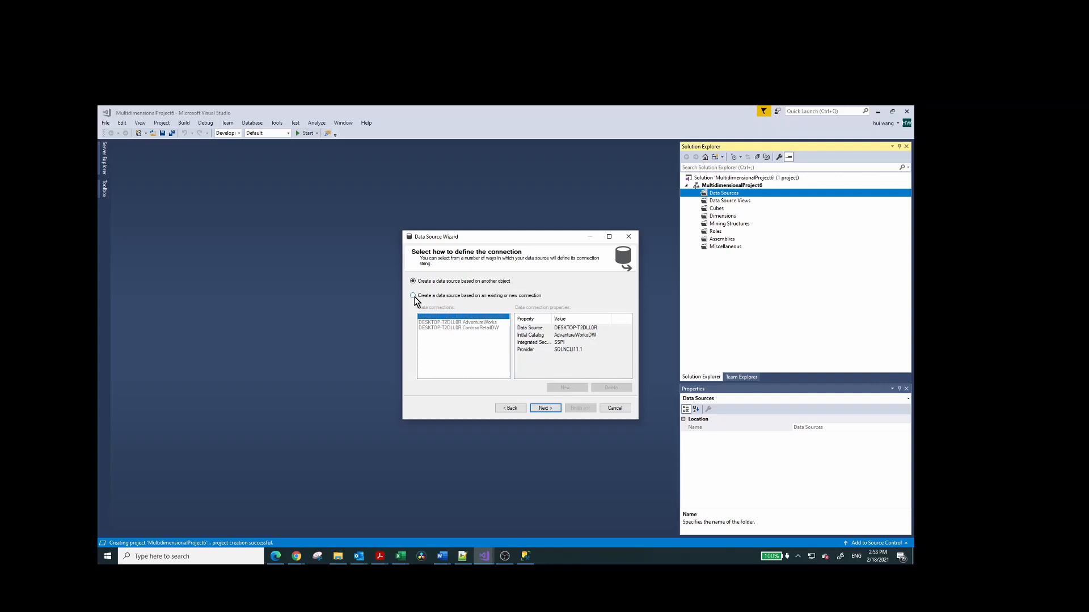
pyautogui.click(414, 296)
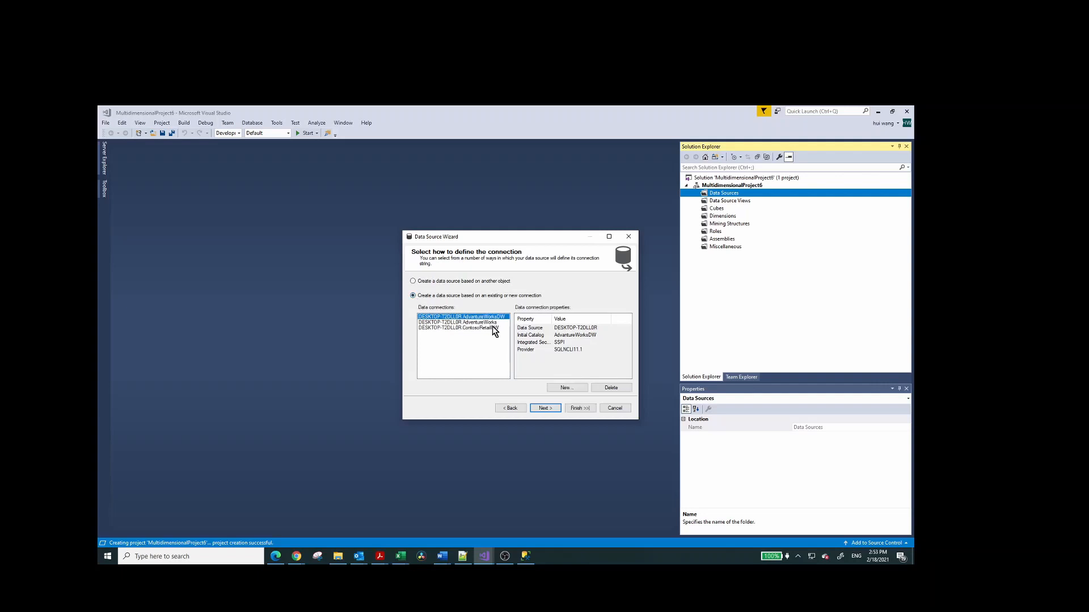
pyautogui.click(546, 409)
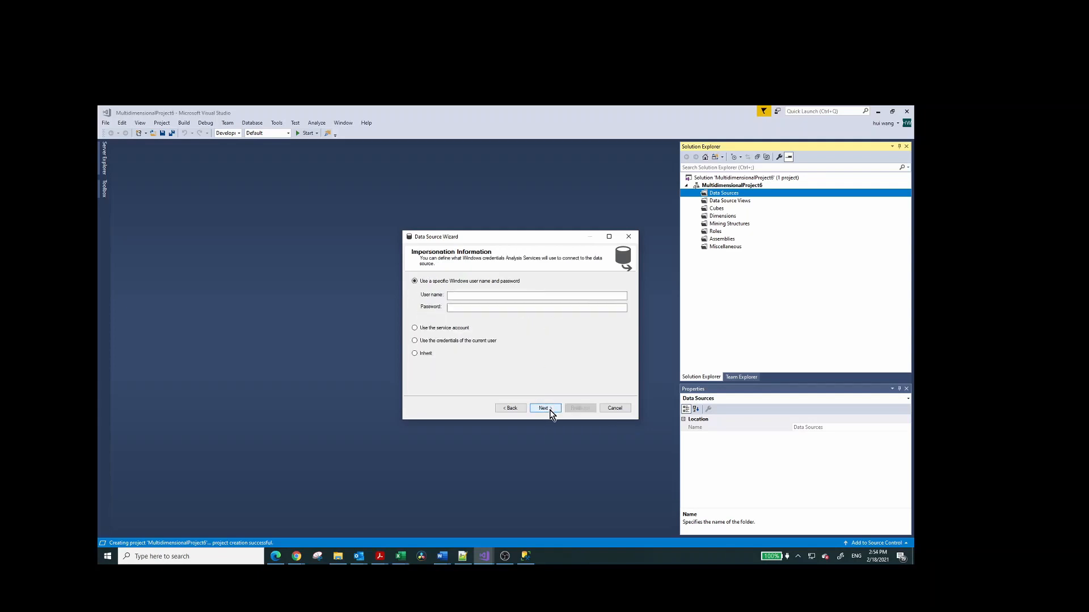
pyautogui.click(414, 353)
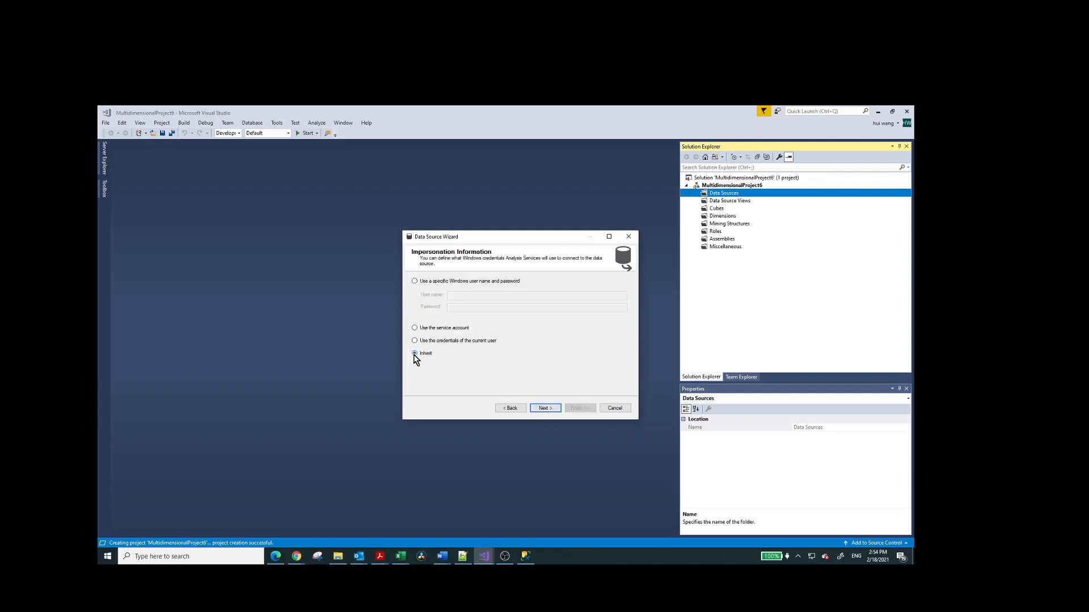
pyautogui.click(545, 408)
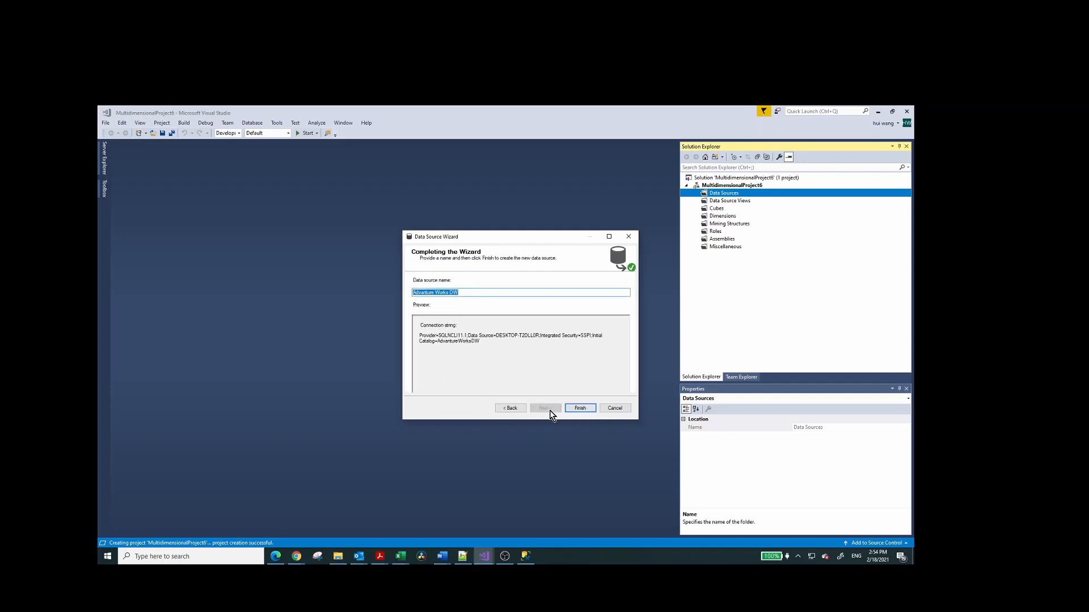
pyautogui.press('Return')
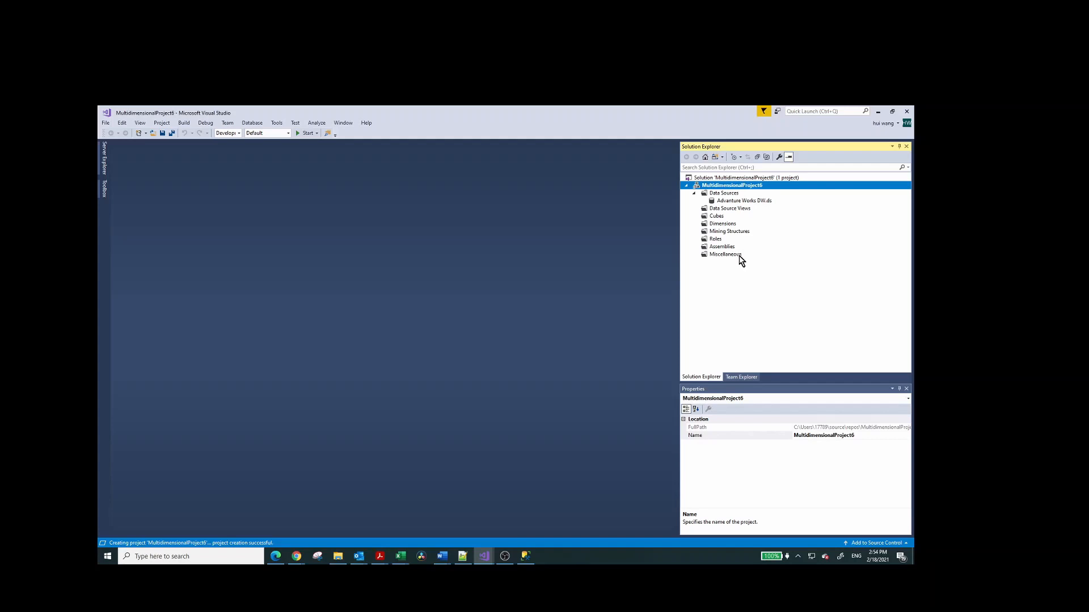
# Open the connection settings of the Adventure Works DW data source.
pyautogui.click(747, 202)
pyautogui.rightClick(748, 205)
pyautogui.click(763, 210)
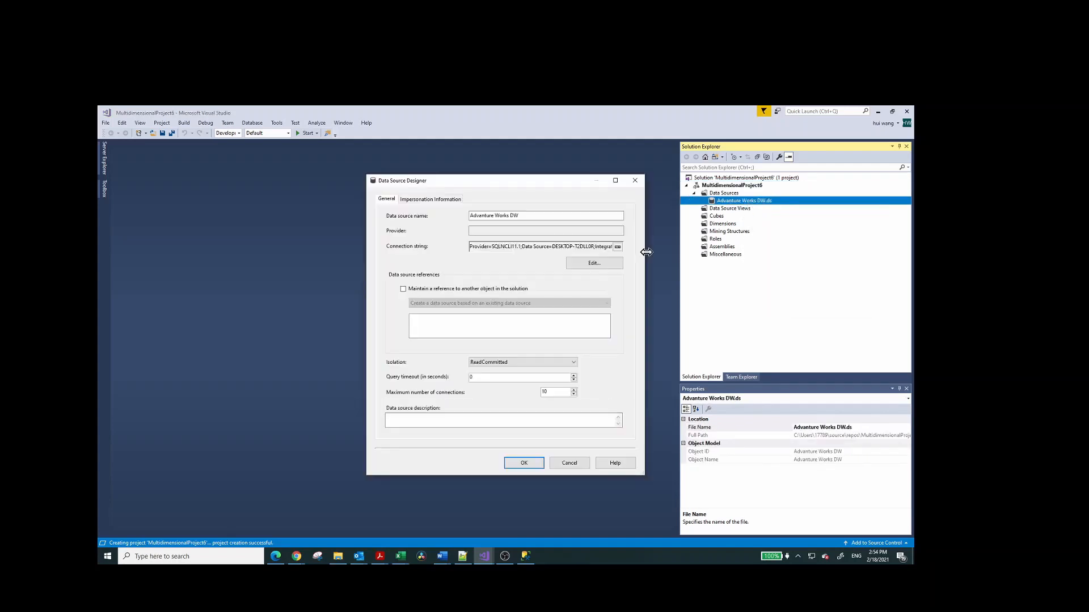
pyautogui.click(589, 271)
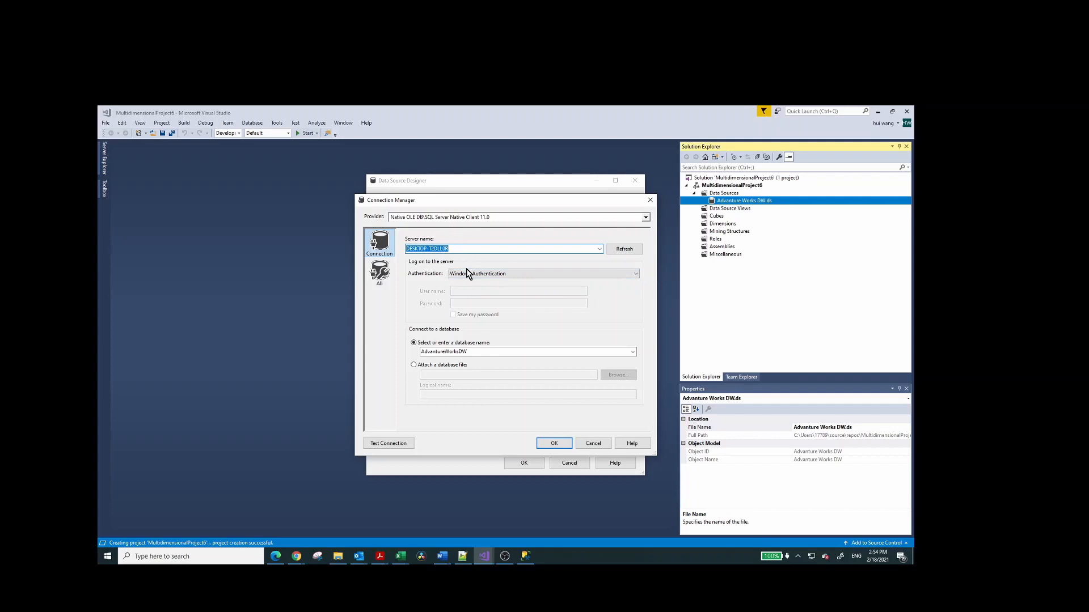
# Try ContosoRetailDW as the database for the data source connection.
pyautogui.click(487, 249)
pyautogui.click(633, 352)
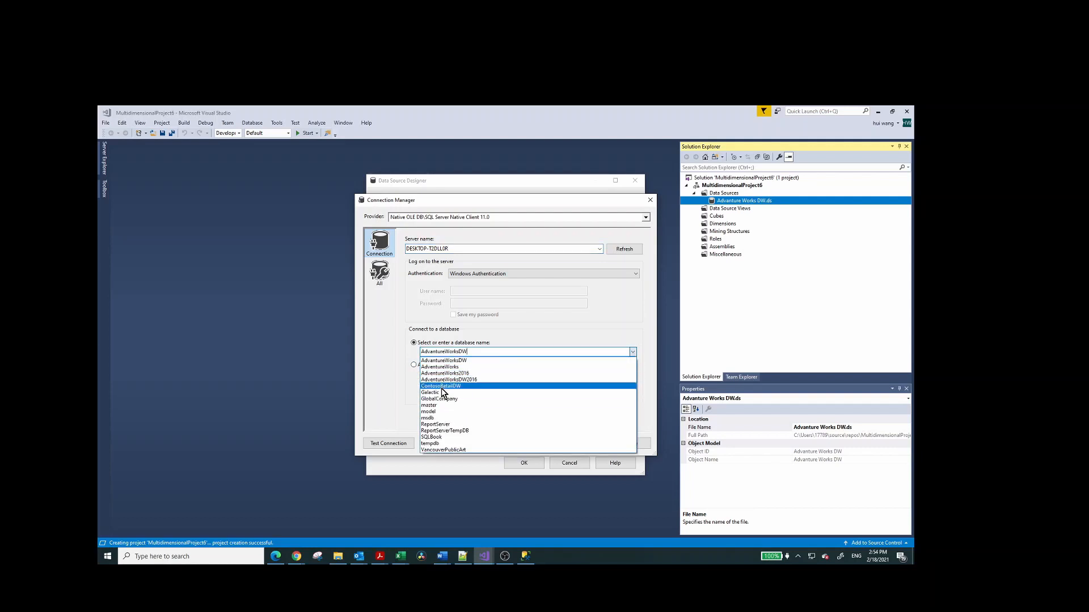
pyautogui.click(442, 386)
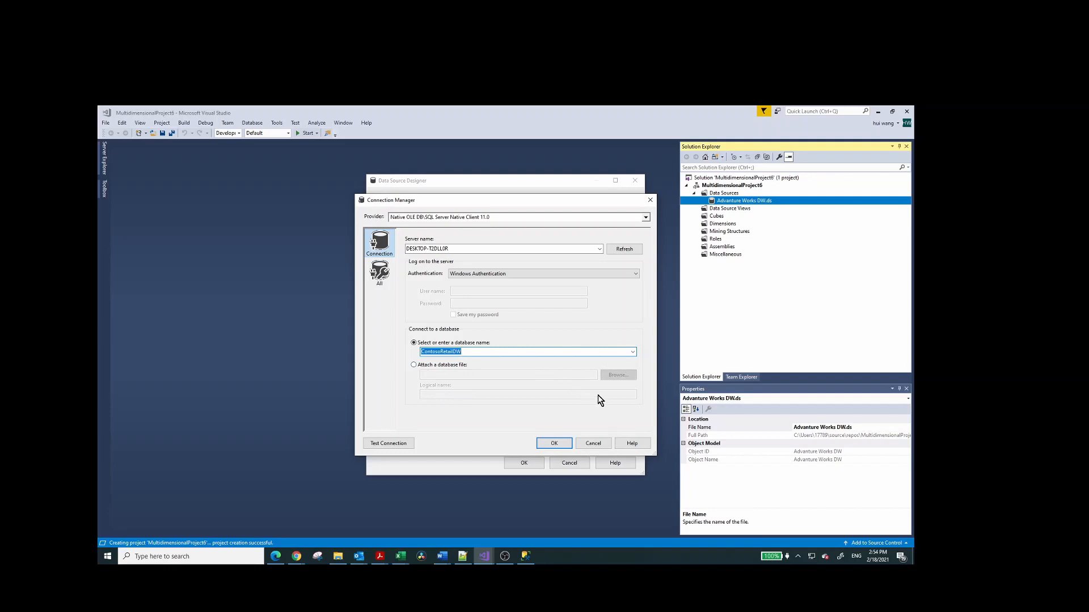
# Test the connection with the AdventureWorksDW database and accept the data source settings.
pyautogui.click(389, 443)
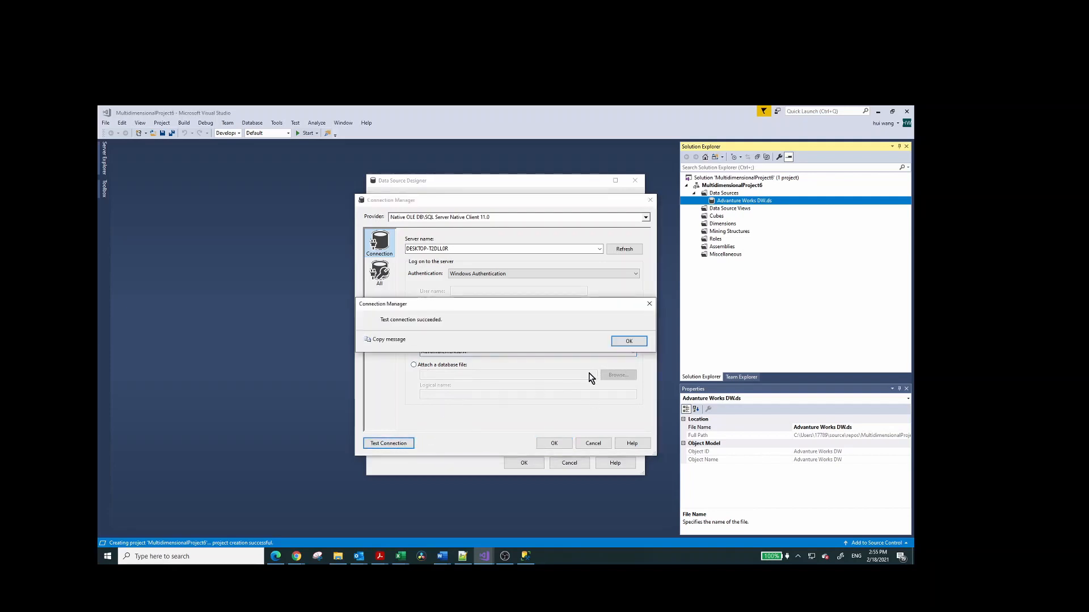
pyautogui.click(628, 342)
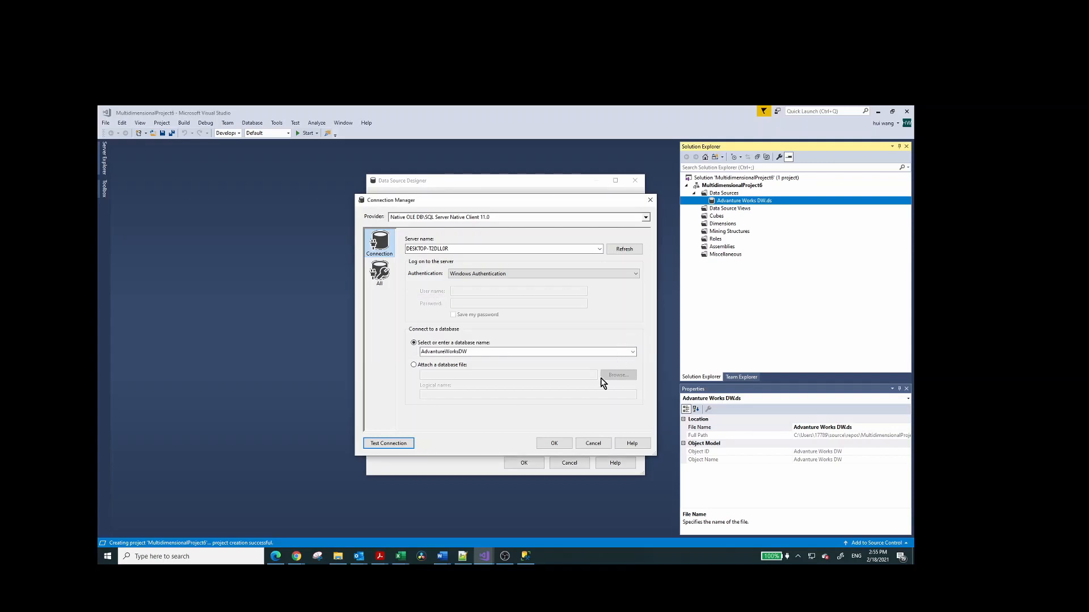
pyautogui.click(554, 446)
pyautogui.click(524, 463)
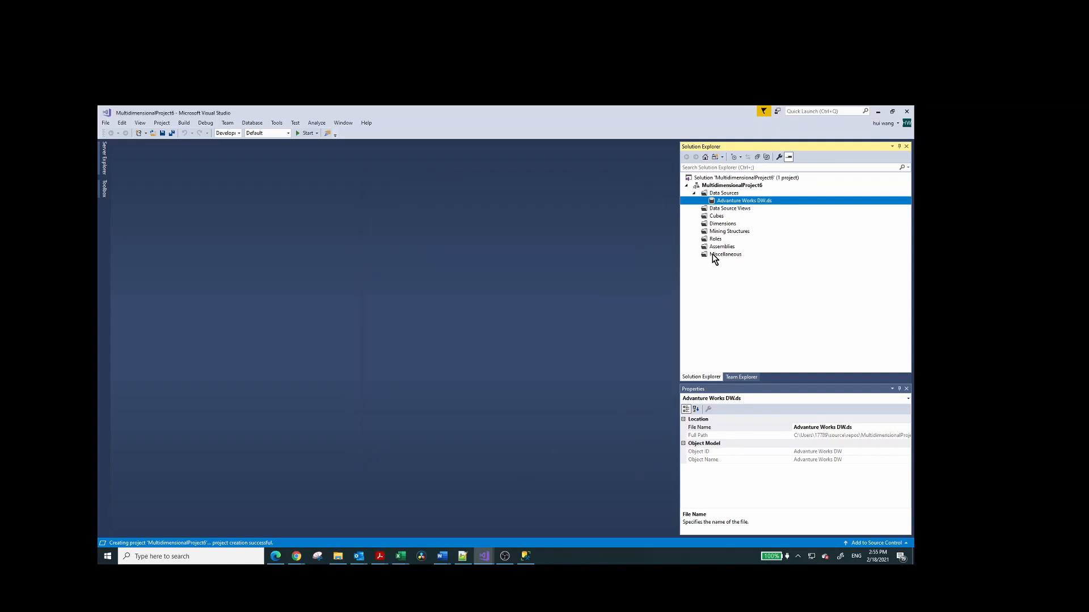
# Start a new data source view based on the Adventure Works DW data source and enlarge the wizard's table selection page.
pyautogui.click(723, 209)
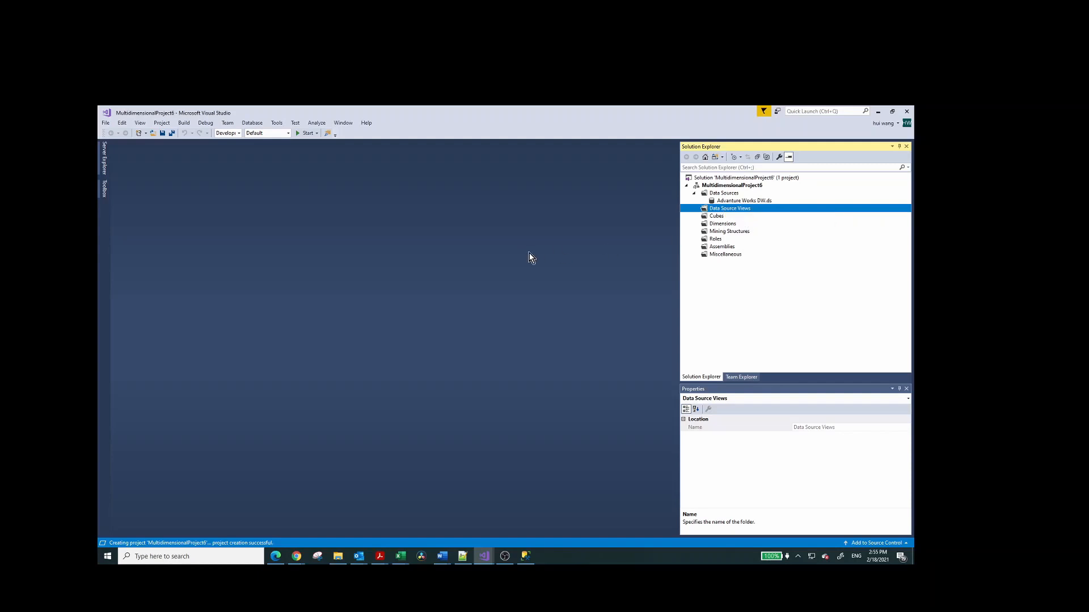
pyautogui.click(546, 408)
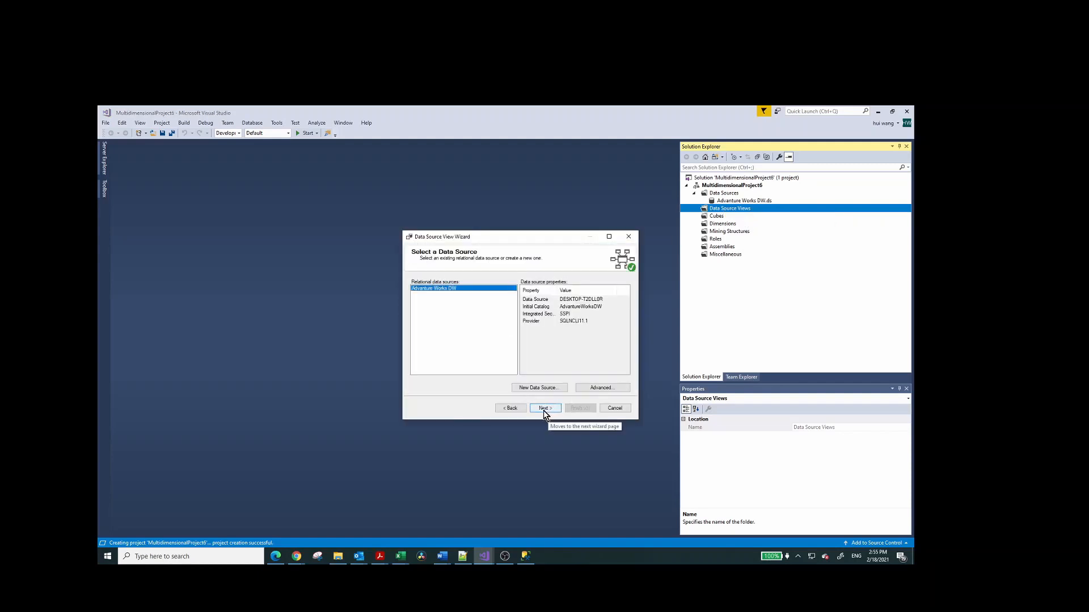
pyautogui.click(543, 412)
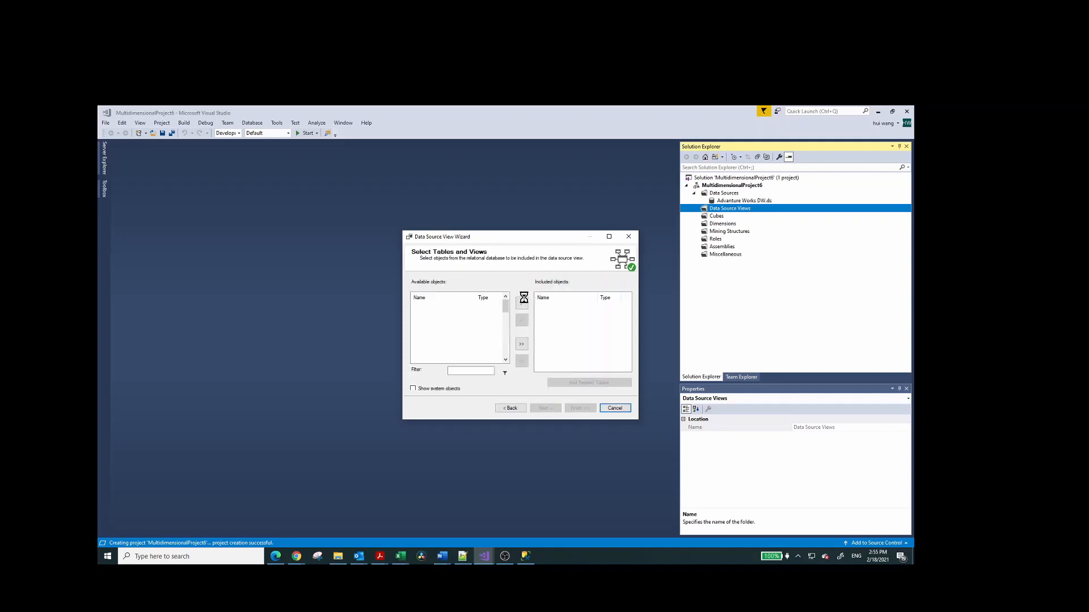
pyautogui.click(609, 237)
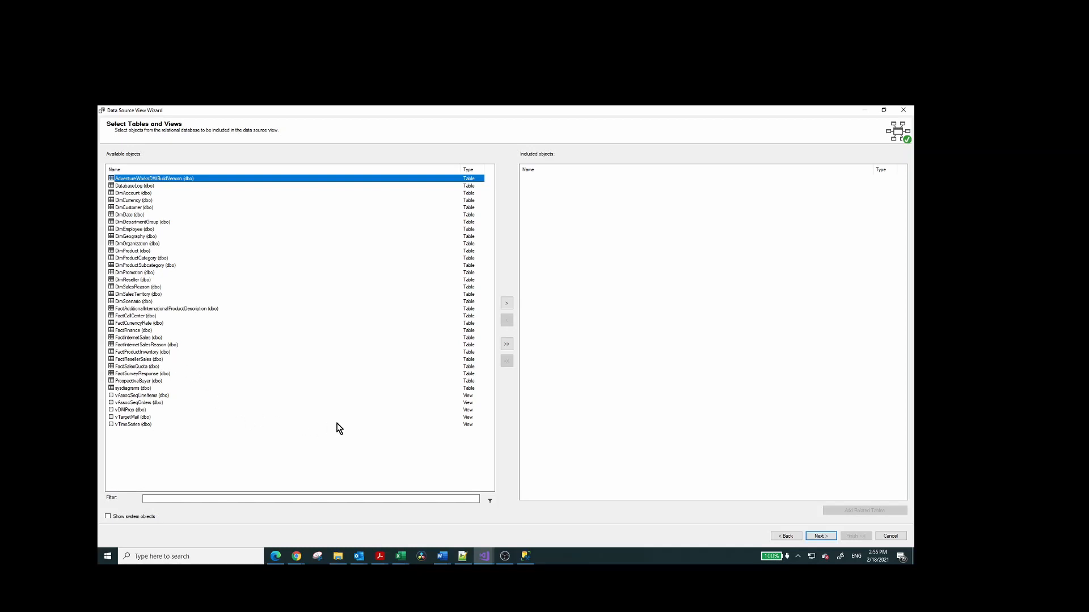
# Include FactFinance and its related tables, and finish the data source view under the name Adventure Works DW.
pyautogui.click(135, 324)
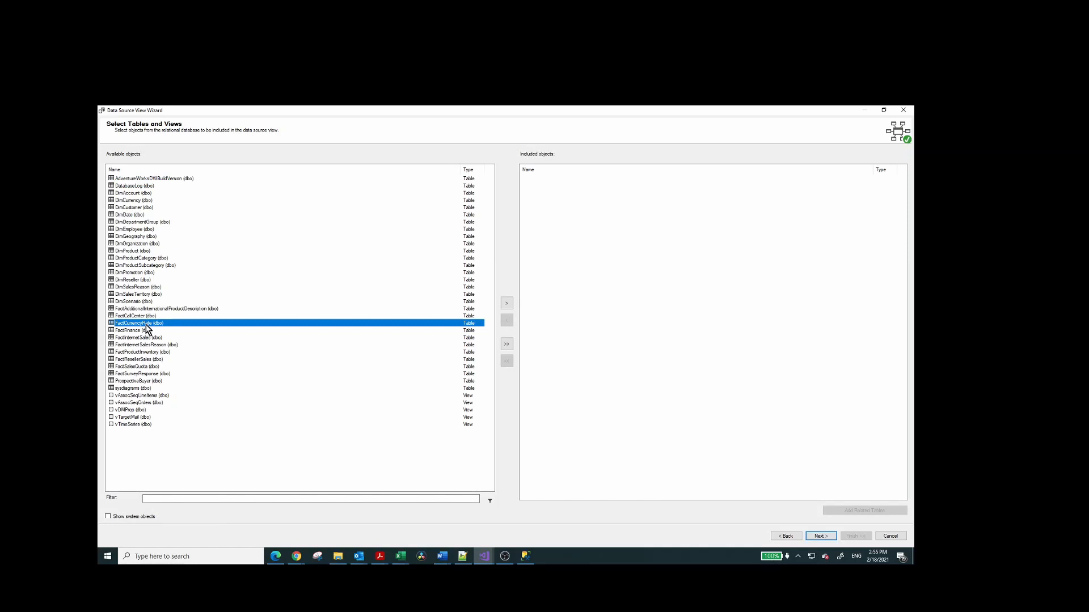
pyautogui.click(135, 331)
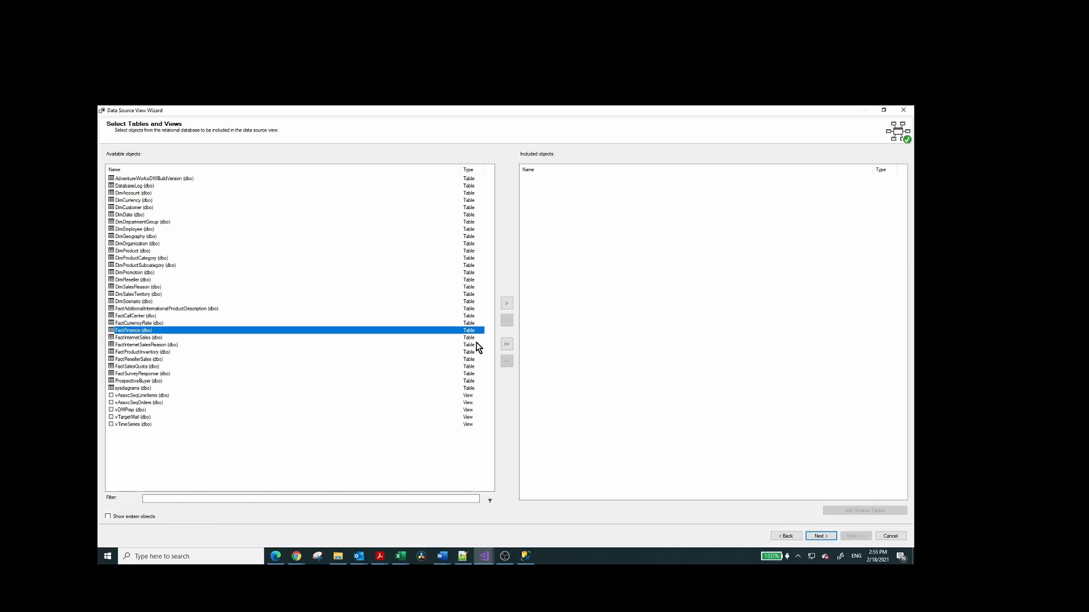
pyautogui.click(506, 303)
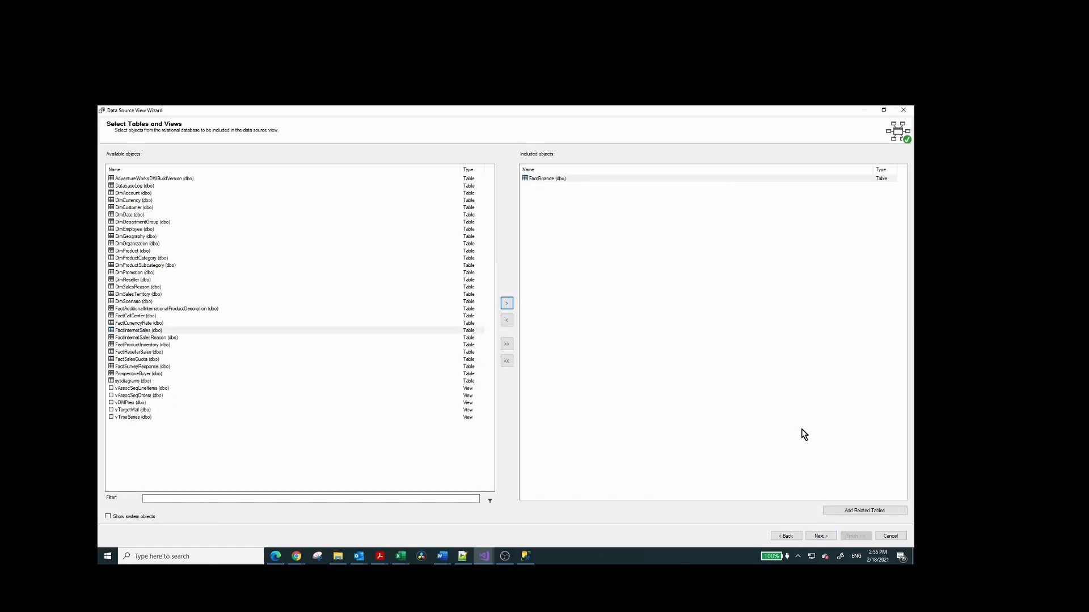
pyautogui.click(863, 512)
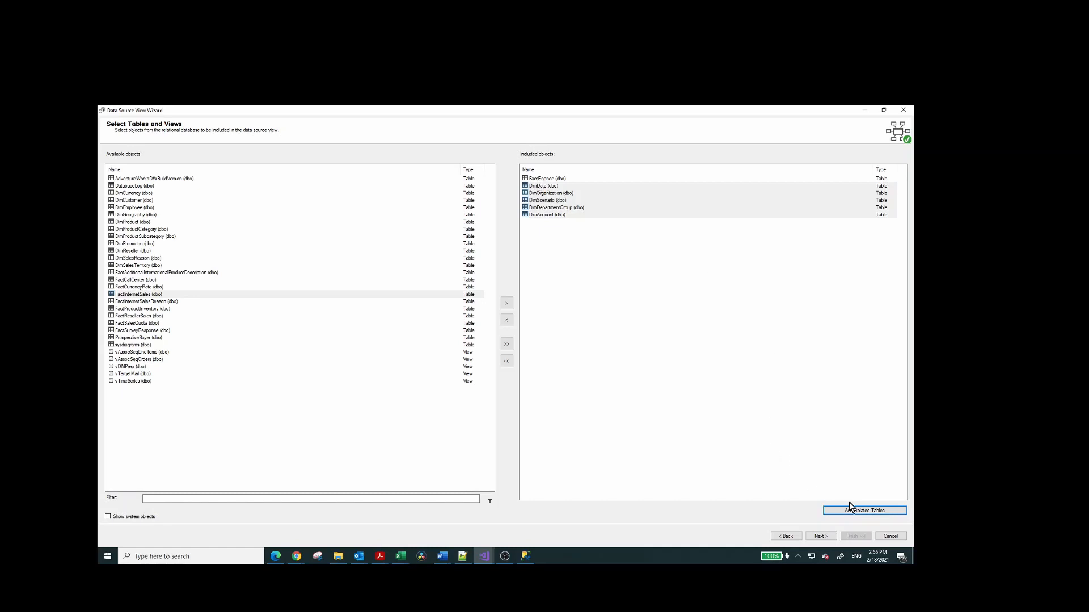
pyautogui.click(820, 537)
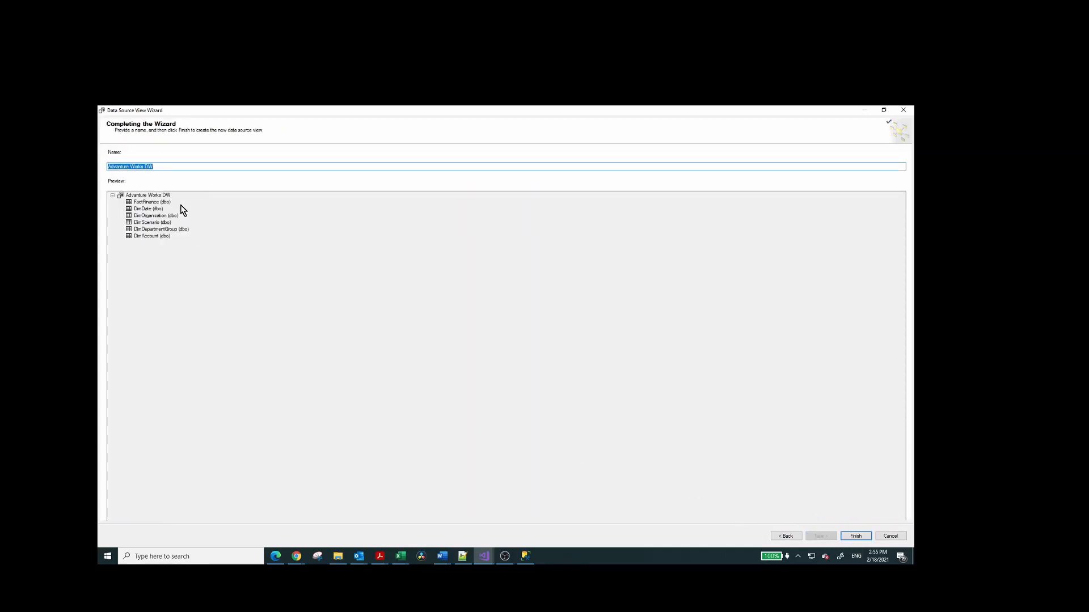
pyautogui.click(850, 539)
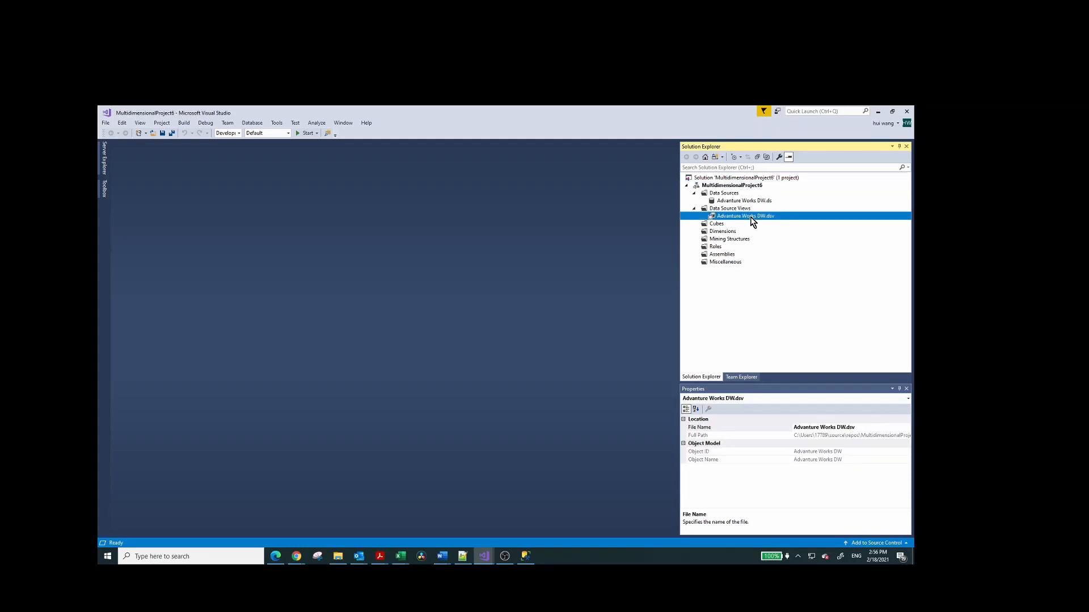
# Open the Adventure Works DW data source view in the designer to examine the table relationships around FactFinance.
pyautogui.rightClick(751, 217)
pyautogui.click(772, 223)
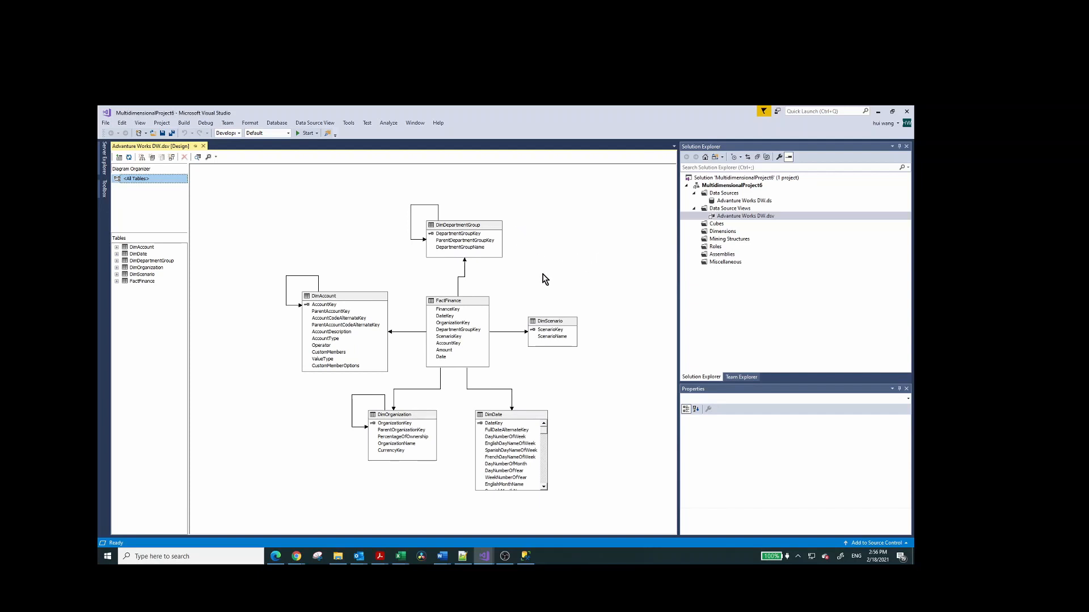
pyautogui.click(607, 273)
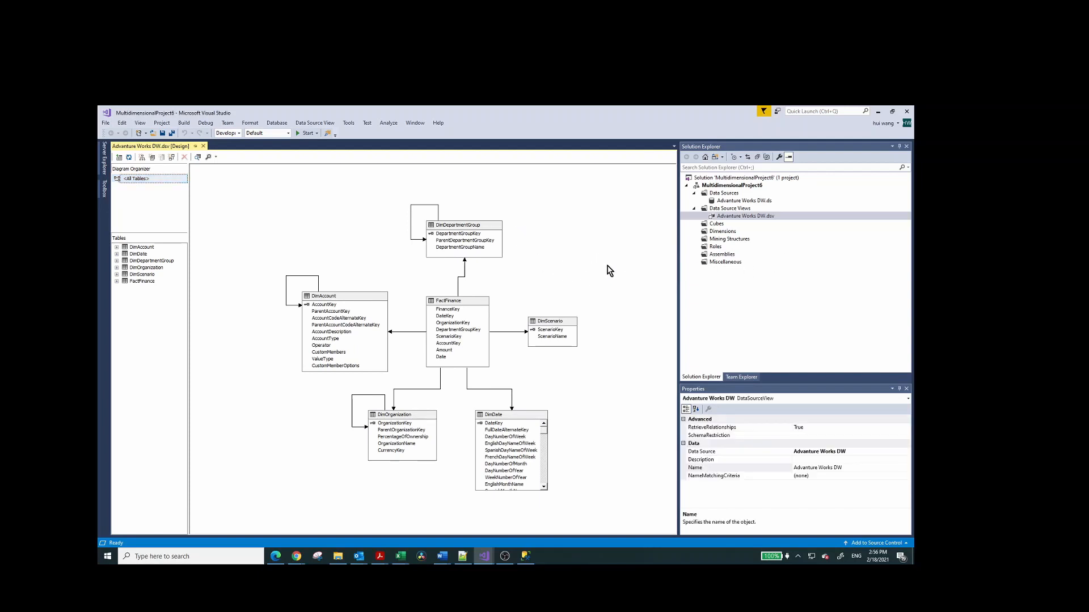
# Start a new dimension from an existing table in the Advanture Works DW data source view, with DimOrganization as the main table.
pyautogui.click(720, 224)
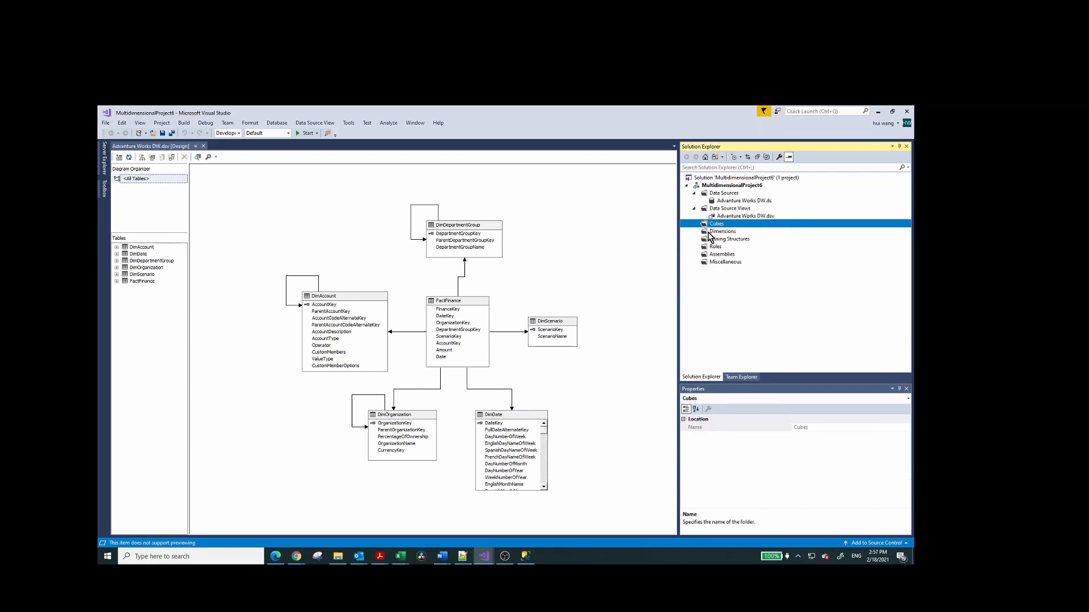
pyautogui.click(712, 232)
pyautogui.rightClick(711, 232)
pyautogui.click(733, 240)
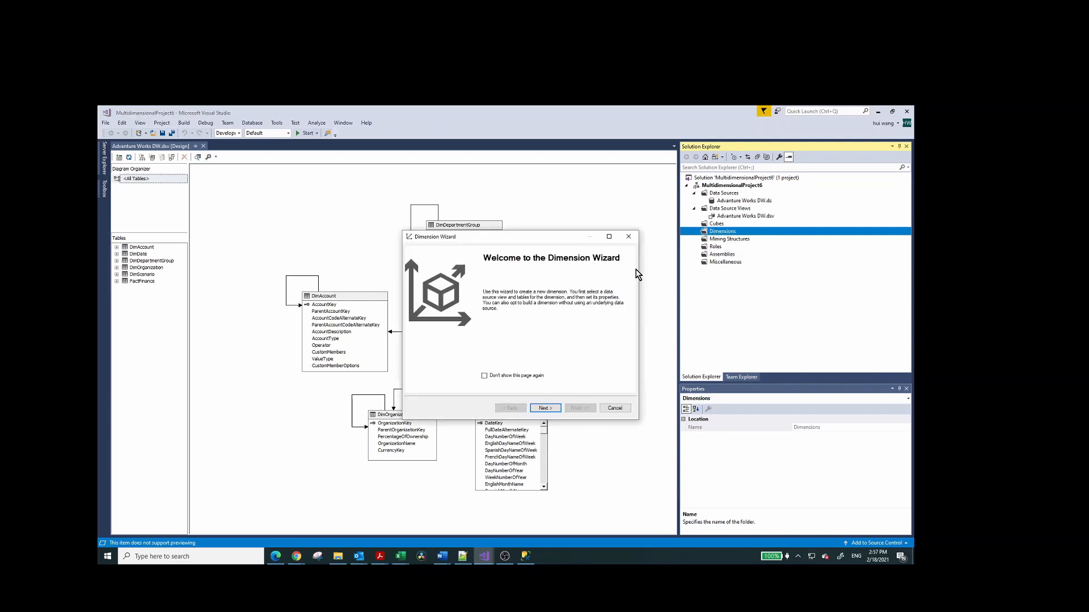
pyautogui.click(545, 408)
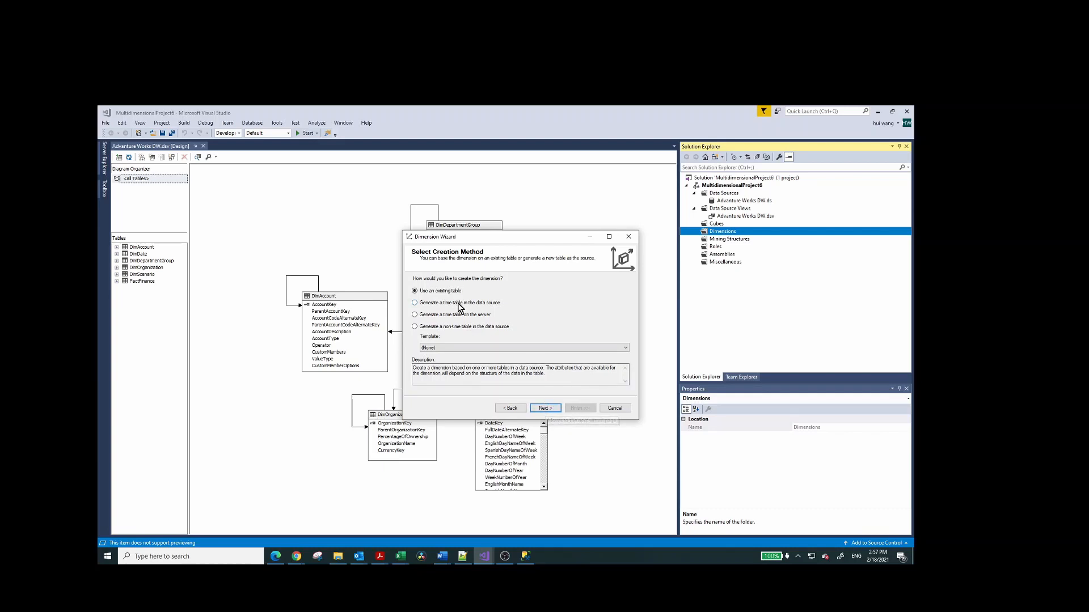
pyautogui.click(543, 409)
pyautogui.click(446, 320)
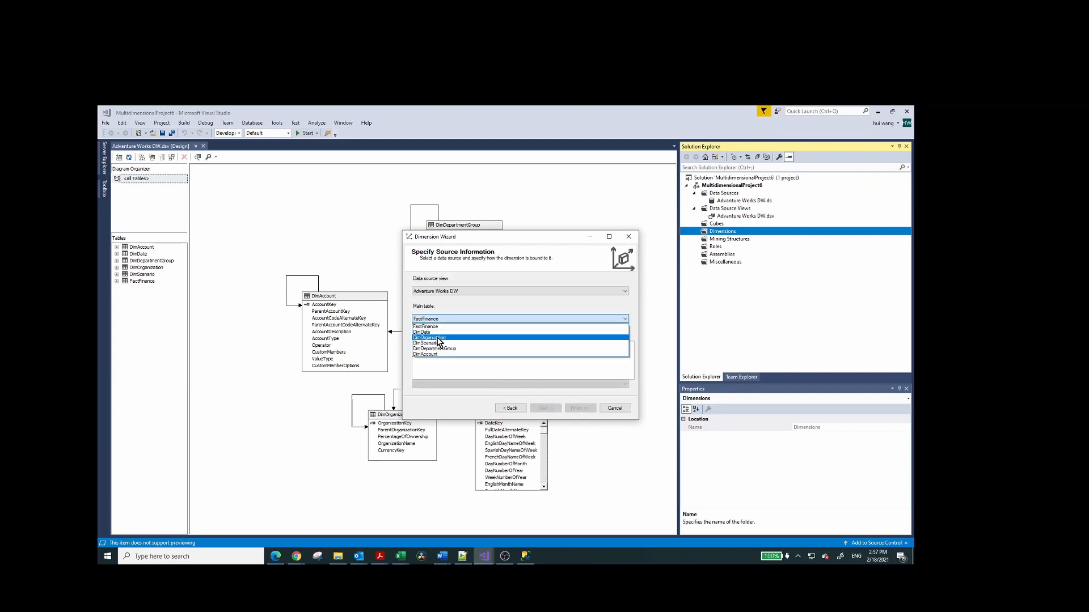
pyautogui.click(440, 339)
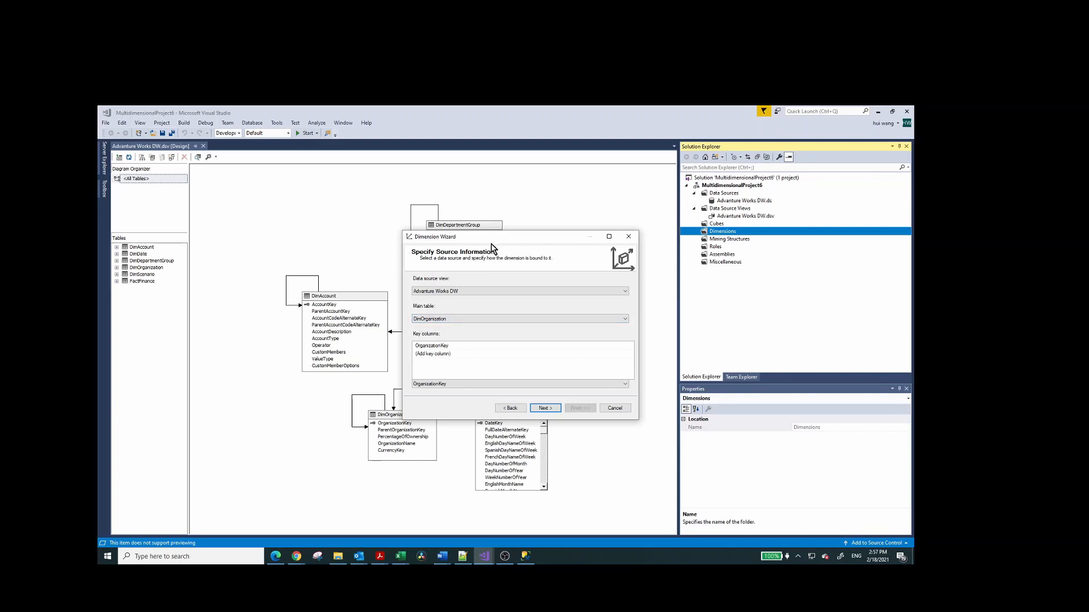
# Keep OrganizationKey as the dimension's key column and set its name column to OrganizationName.
pyautogui.moveTo(491, 249)
pyautogui.mouseDown()
pyautogui.moveTo(651, 284)
pyautogui.moveTo(788, 289)
pyautogui.moveTo(588, 247)
pyautogui.moveTo(490, 242)
pyautogui.mouseUp()
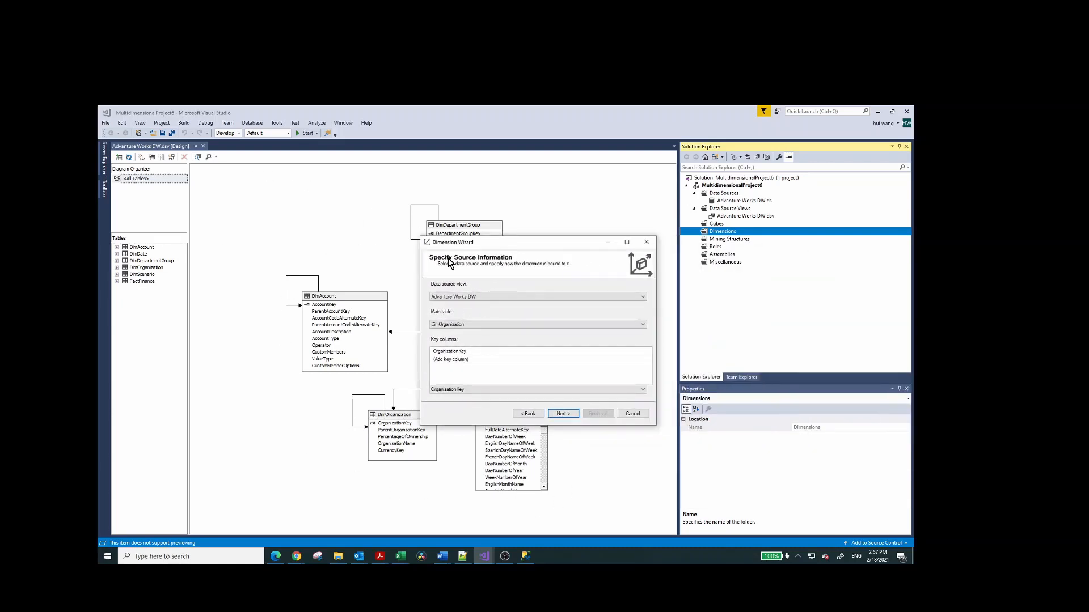
pyautogui.click(454, 390)
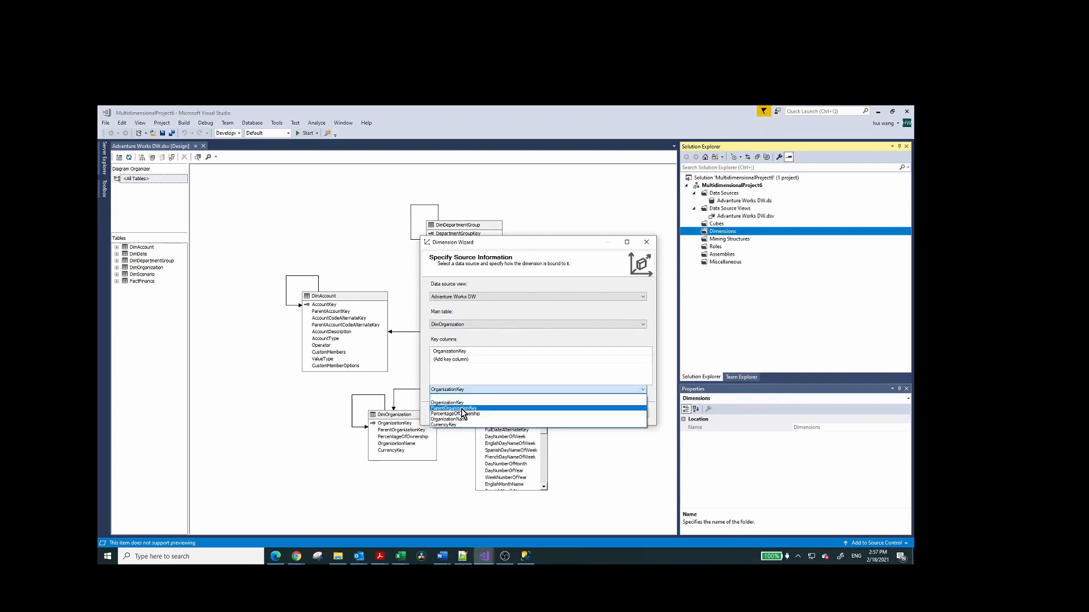
pyautogui.click(484, 374)
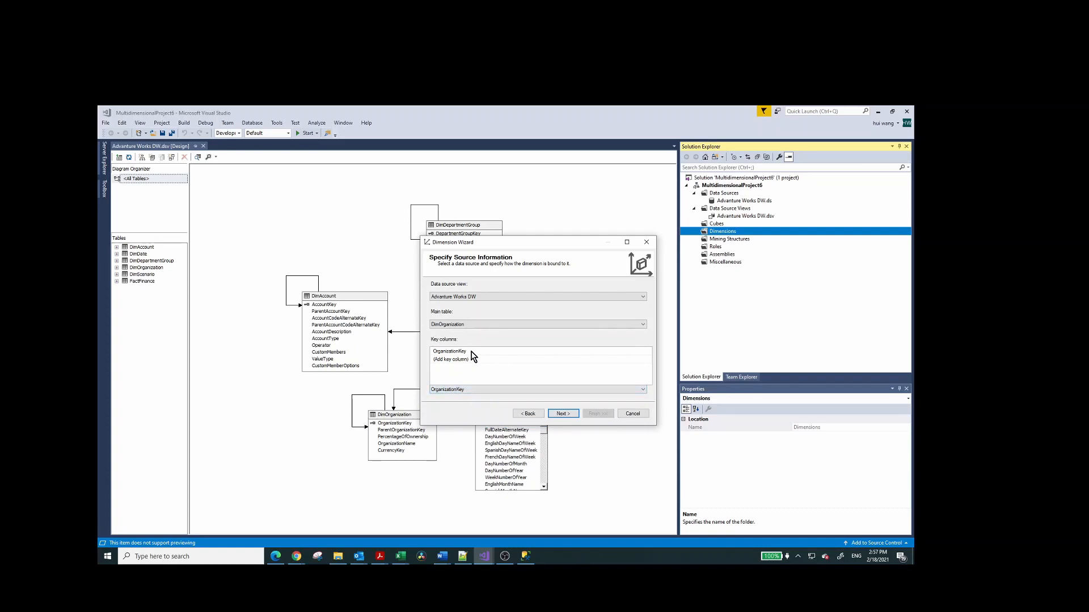
pyautogui.click(455, 390)
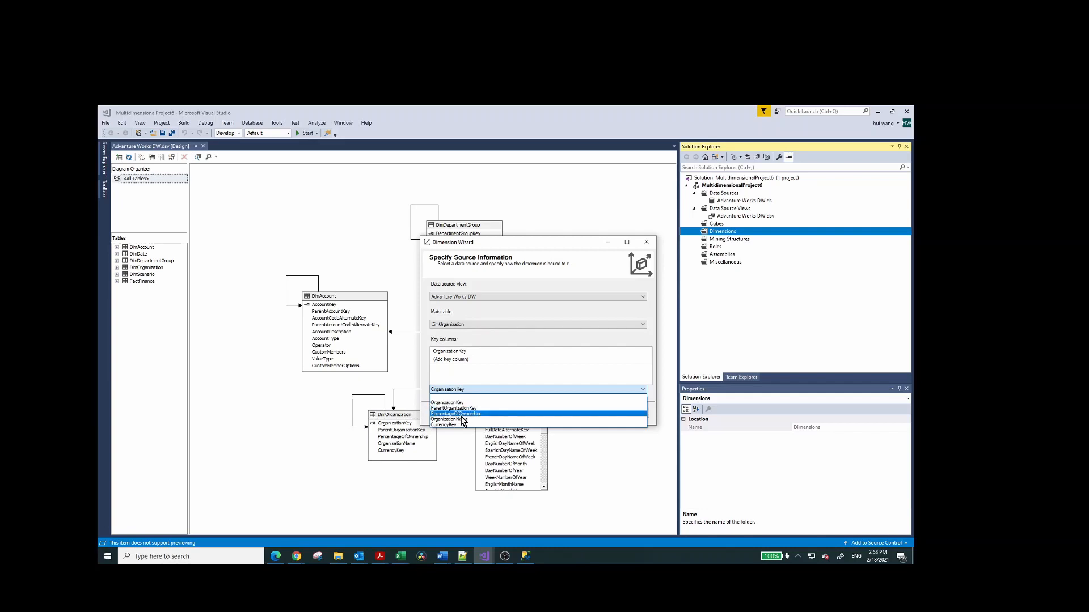
pyautogui.click(465, 421)
pyautogui.click(564, 413)
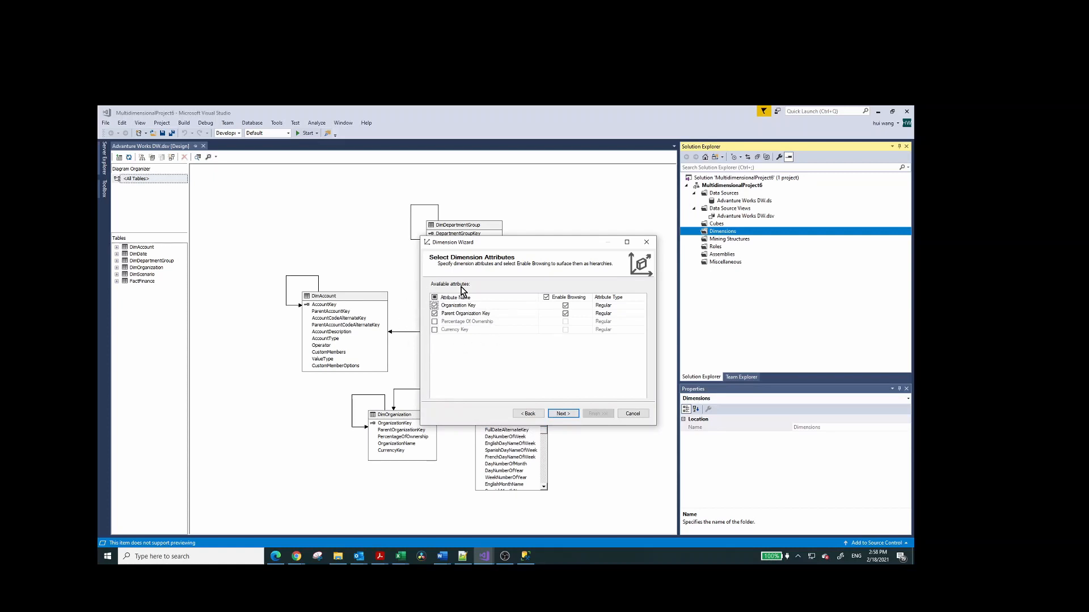
# Finish the dimension as Dim Organization with the Organization Key and Parent Organization Key attributes, and inspect the parent attribute's properties.
pyautogui.click(562, 414)
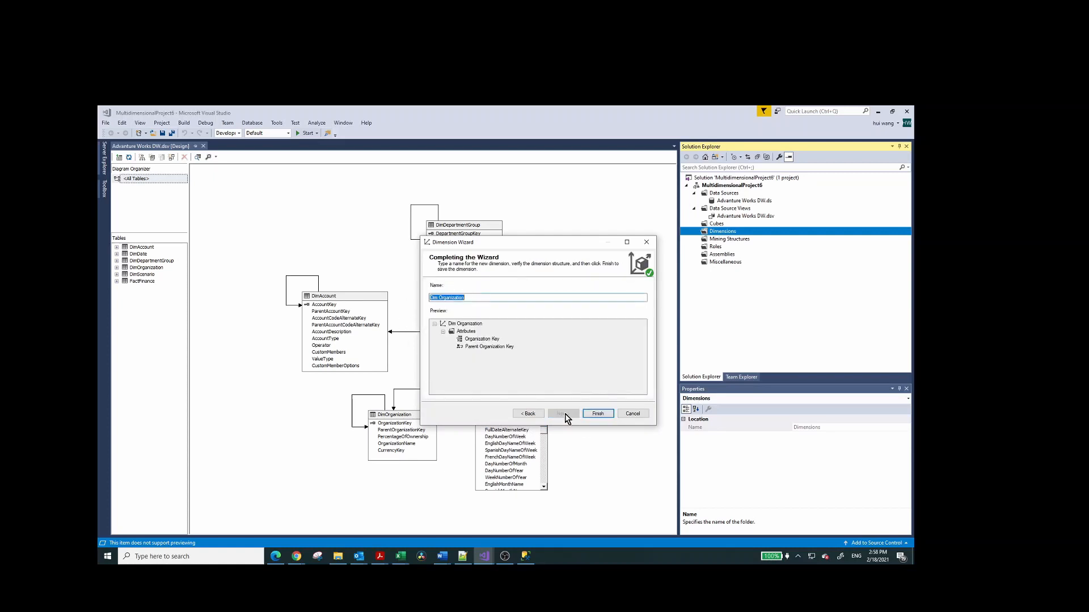
pyautogui.click(590, 415)
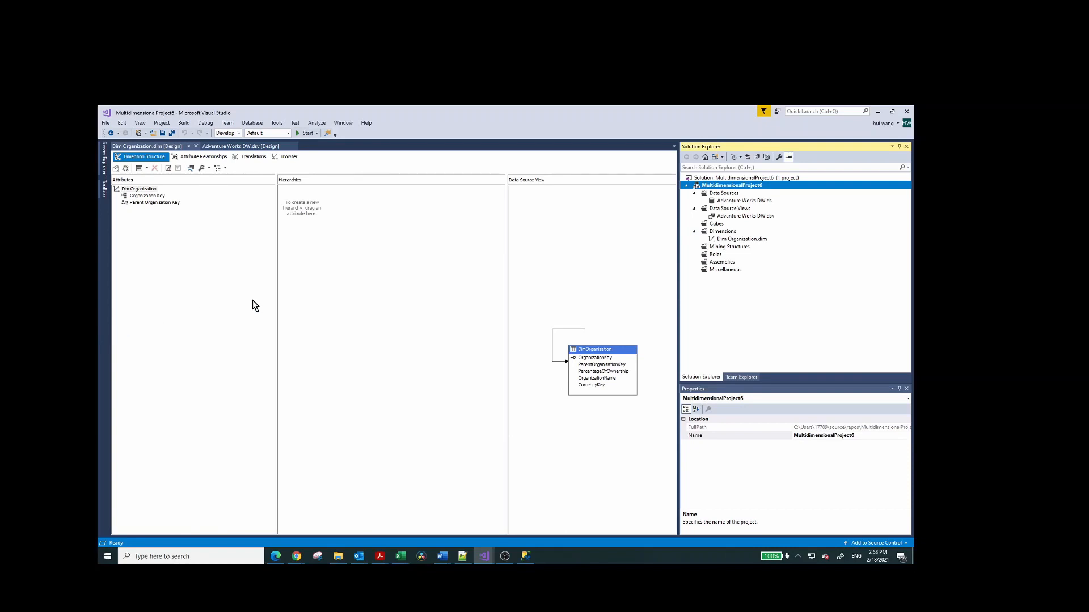
pyautogui.click(127, 204)
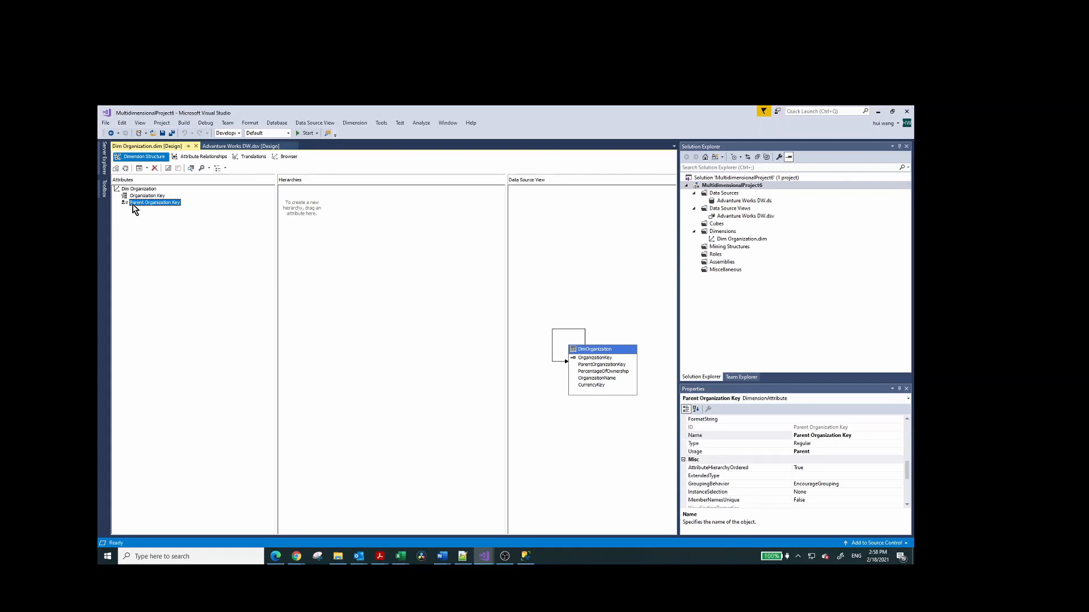
pyautogui.click(555, 259)
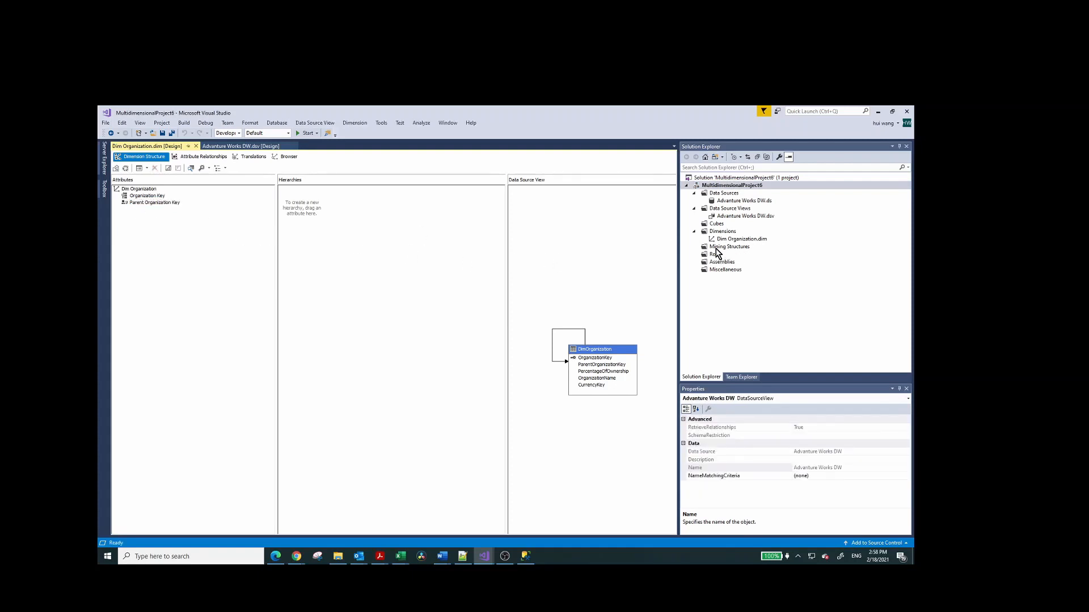
# Start a new cube based on existing tables, with FactFinance as the measure group table.
pyautogui.click(716, 225)
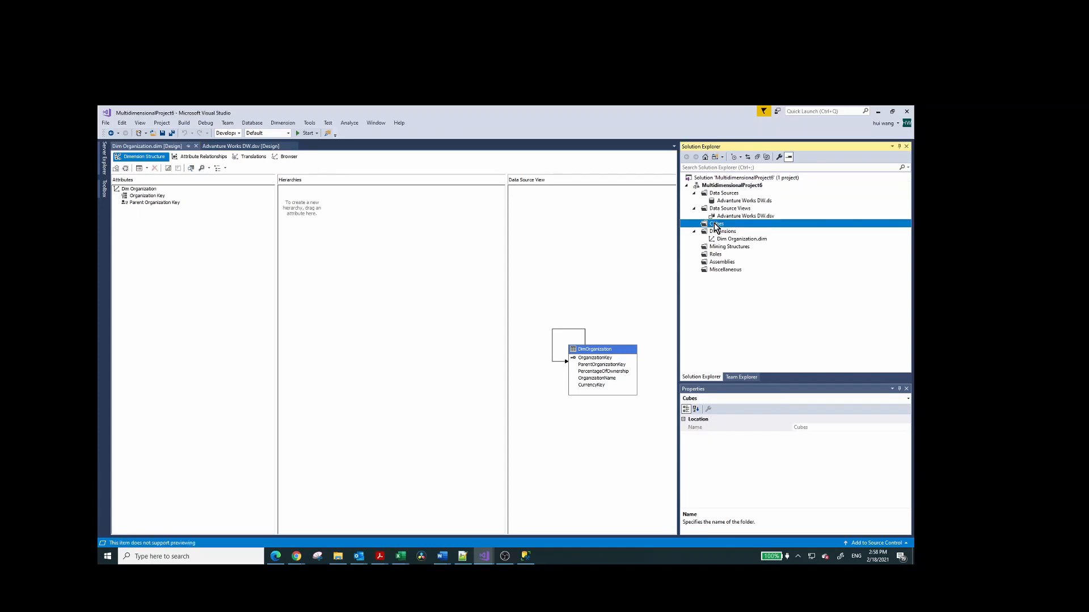
pyautogui.rightClick(714, 224)
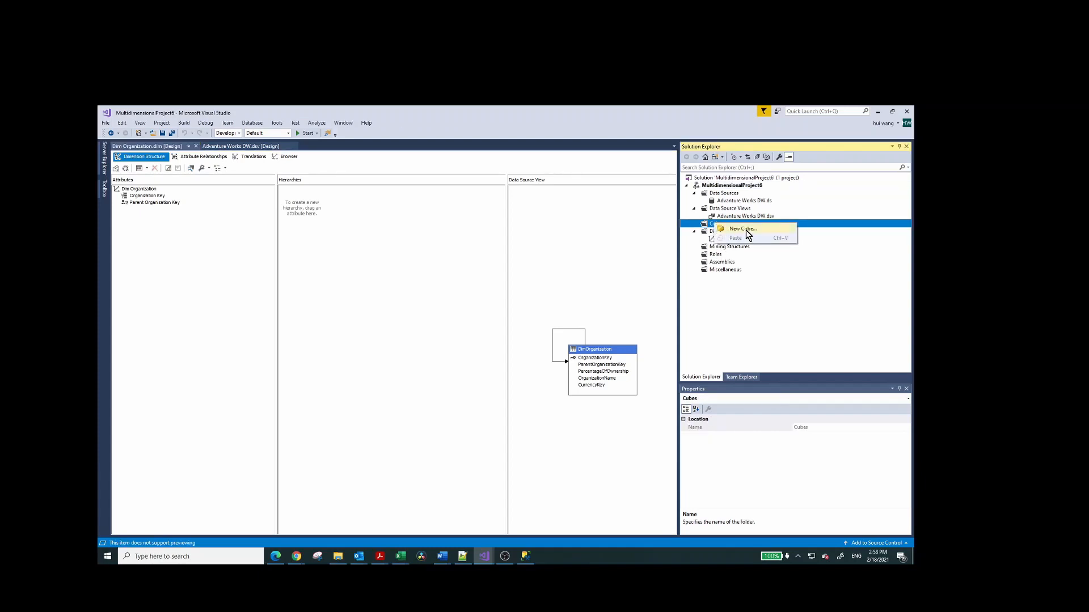
pyautogui.click(744, 229)
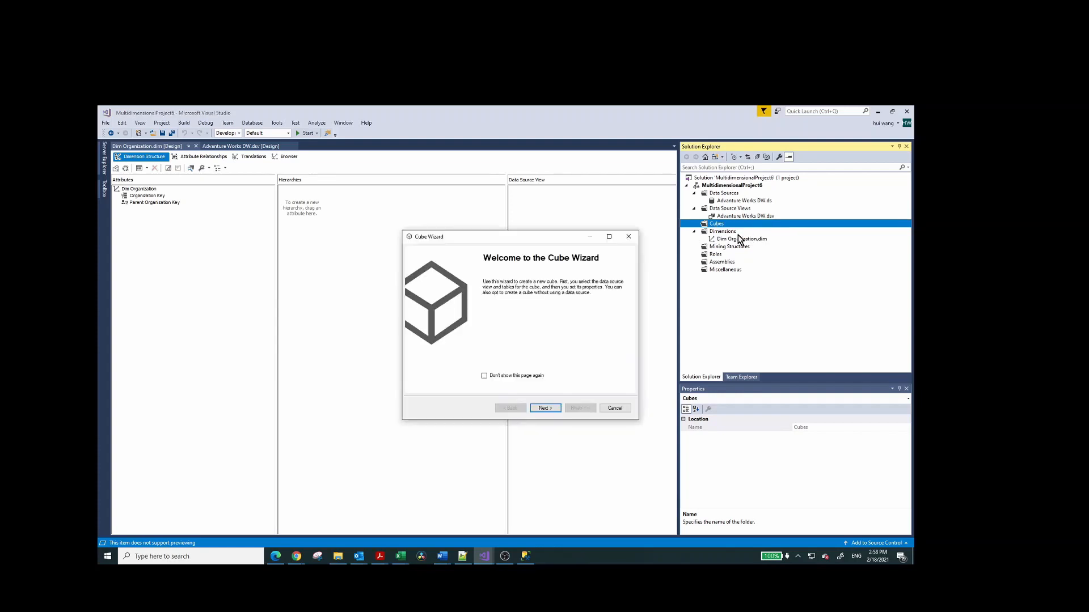
pyautogui.click(543, 409)
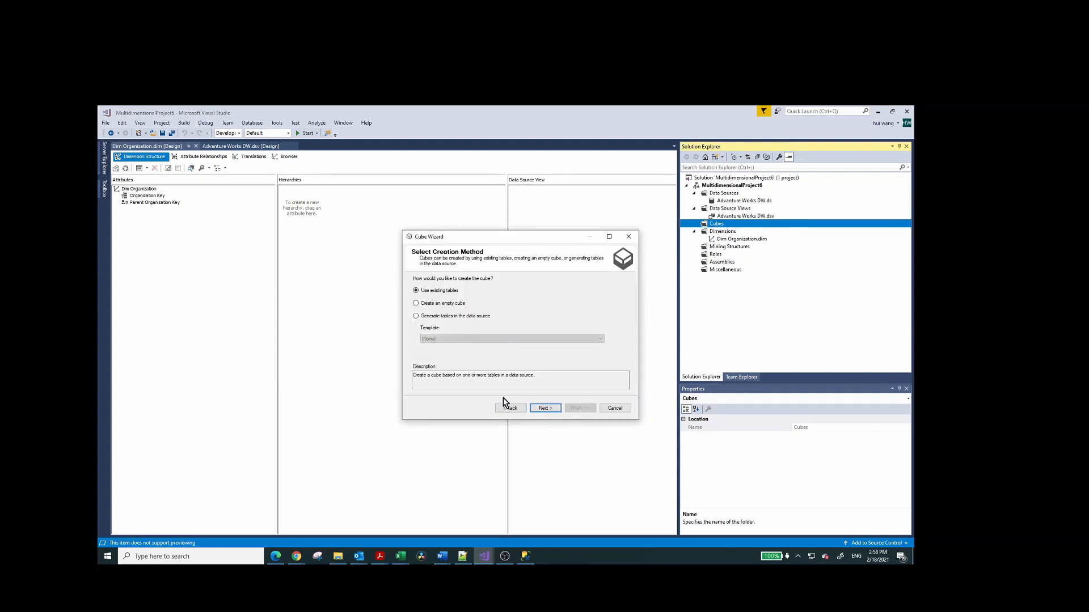
pyautogui.click(545, 409)
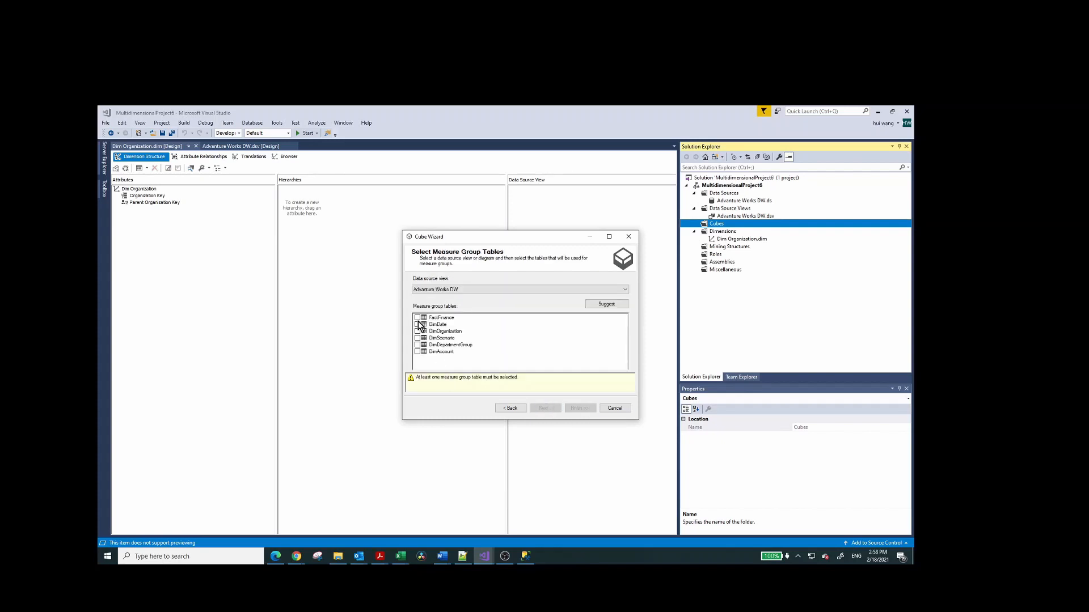
pyautogui.click(418, 318)
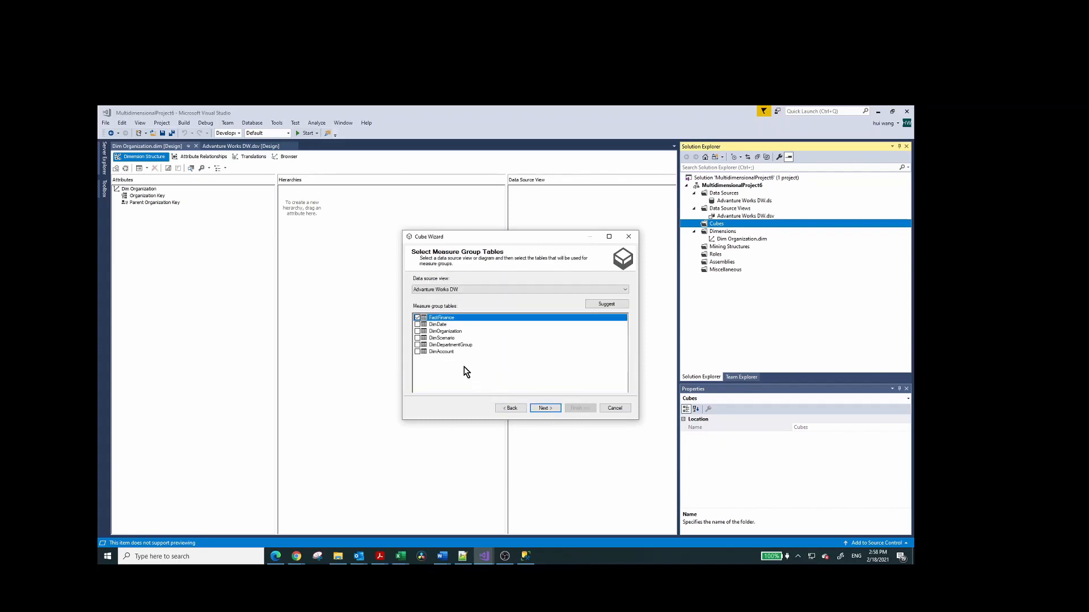
pyautogui.click(545, 408)
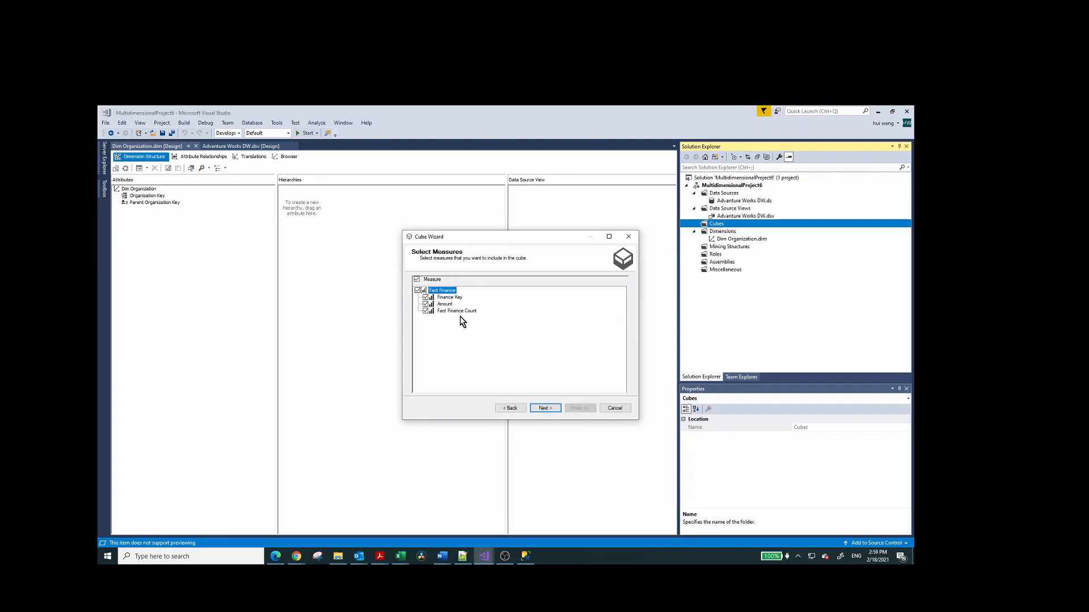
# Include all Fact Finance measures and Dim Organization, exclude all new dimensions, and finish the cube as Advanture Works DW.
pyautogui.click(544, 408)
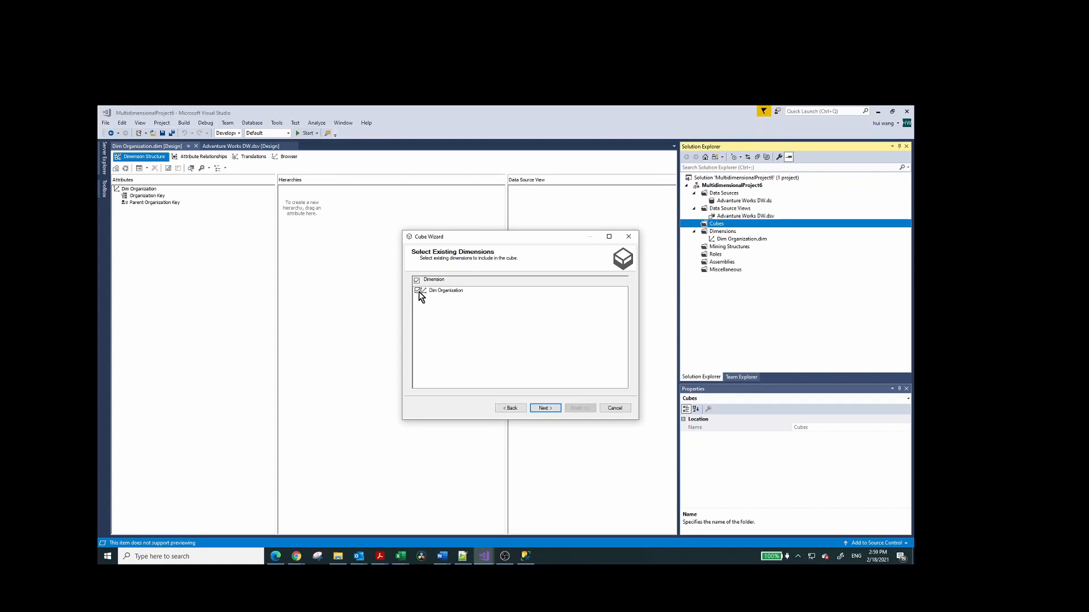
pyautogui.click(544, 408)
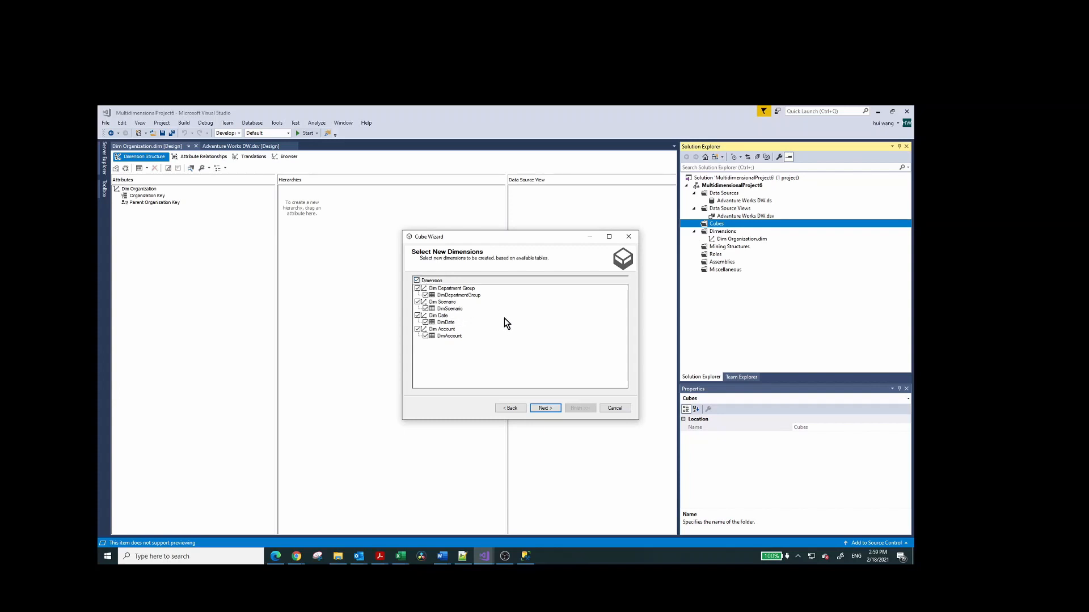
pyautogui.click(417, 281)
pyautogui.click(543, 408)
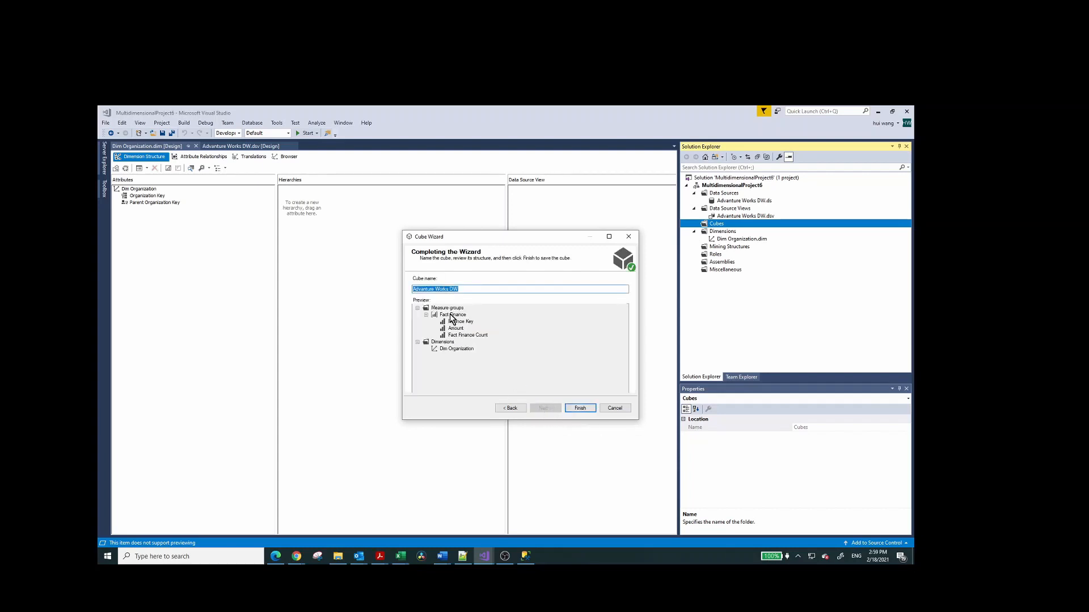
pyautogui.click(578, 409)
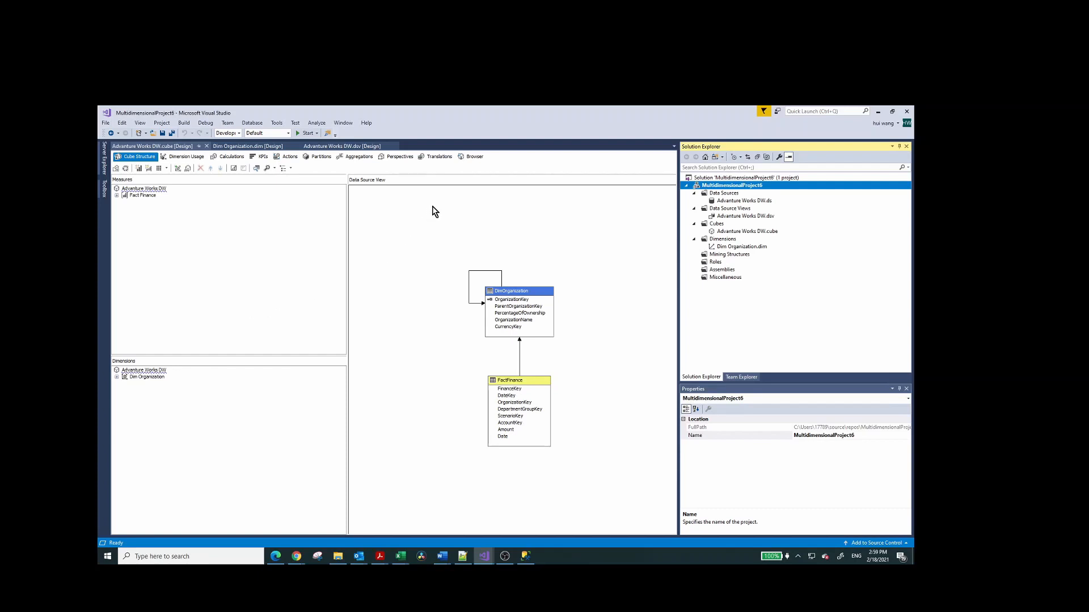
# Deploy the MultidimensionalProject6 project to the server and reconnect the cube browser.
pyautogui.click(474, 158)
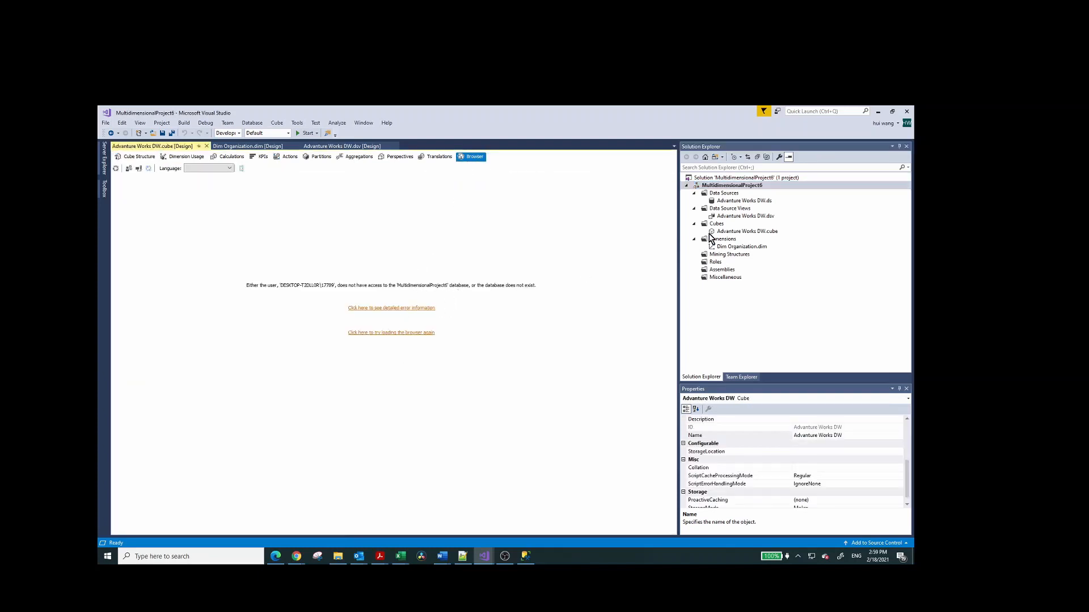
pyautogui.rightClick(736, 185)
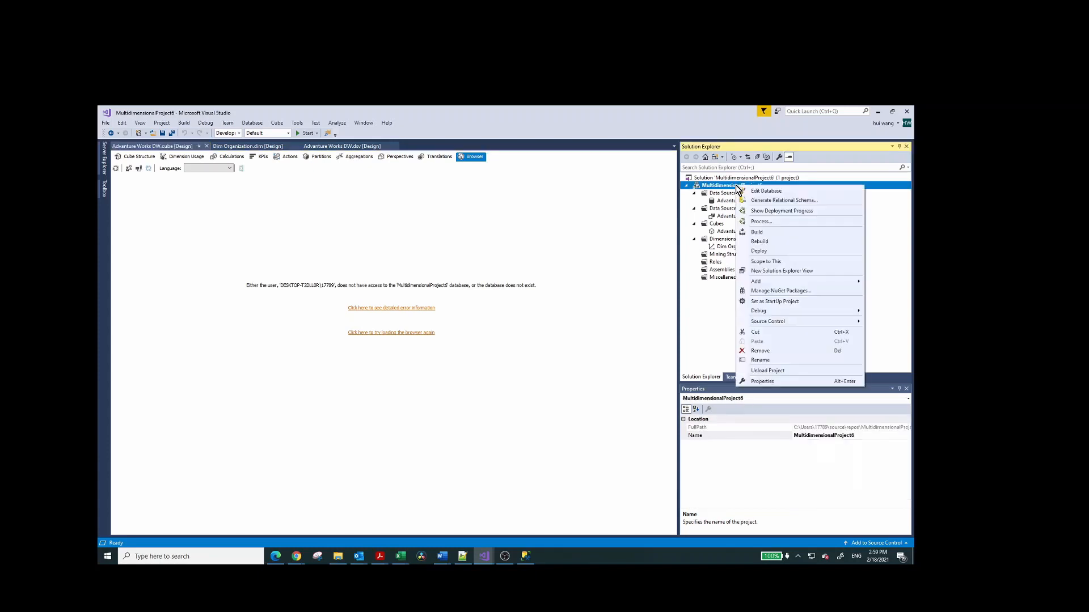
pyautogui.click(760, 250)
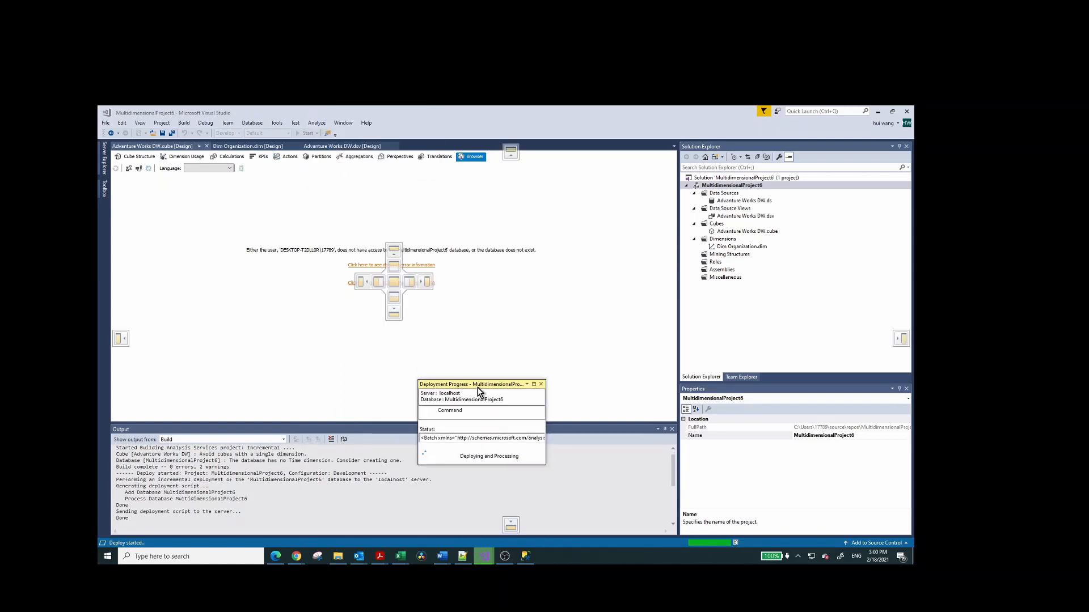
pyautogui.click(546, 378)
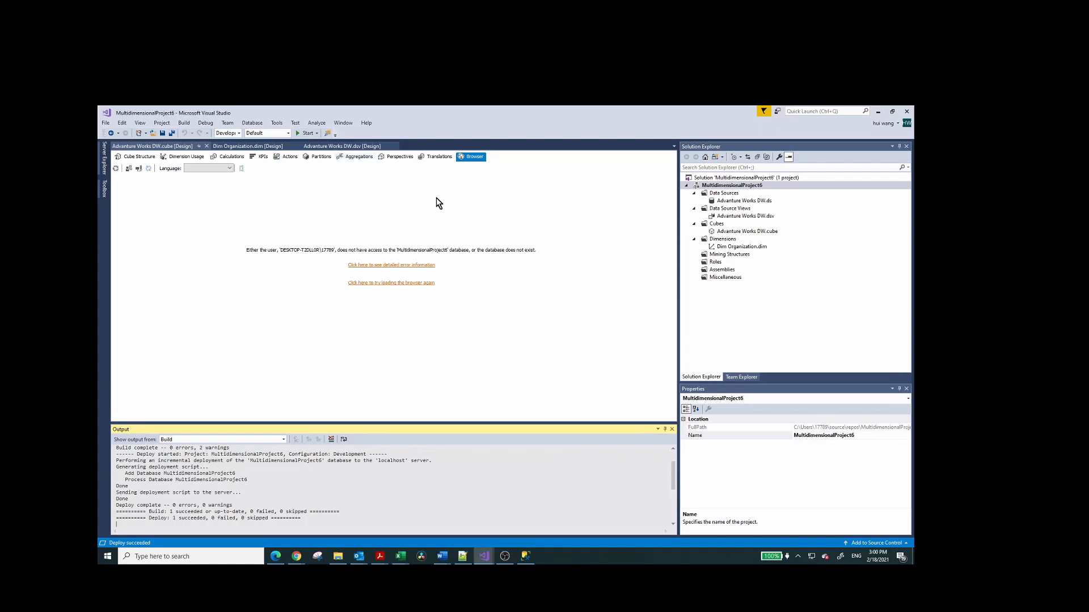
pyautogui.click(138, 169)
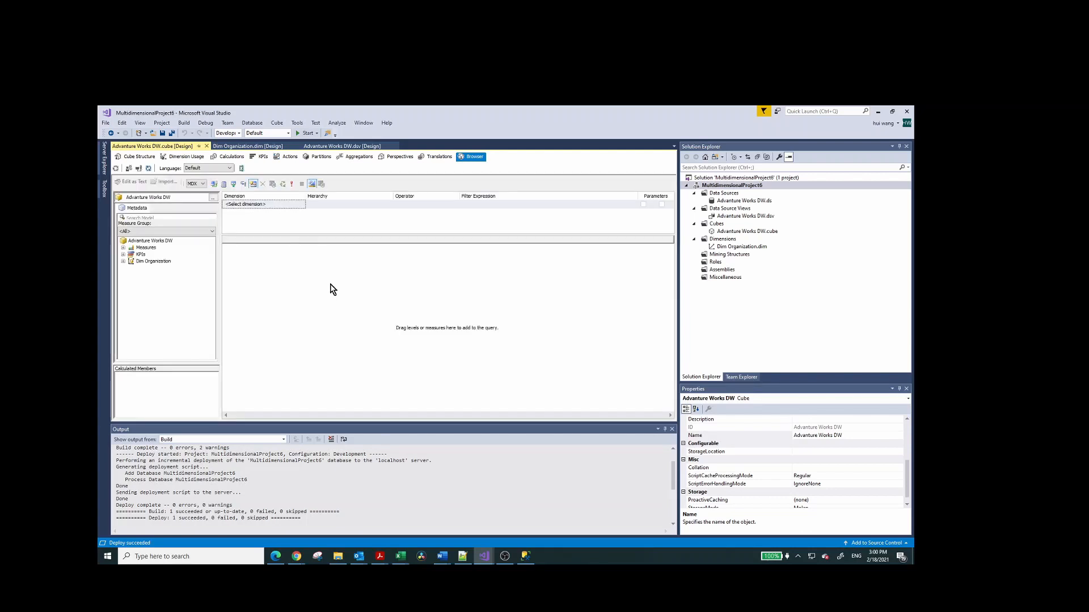
# Query the cube for the Fact Finance Amount measure by Dim Organization's Parent Organization Key hierarchy.
pyautogui.click(123, 248)
pyautogui.click(130, 255)
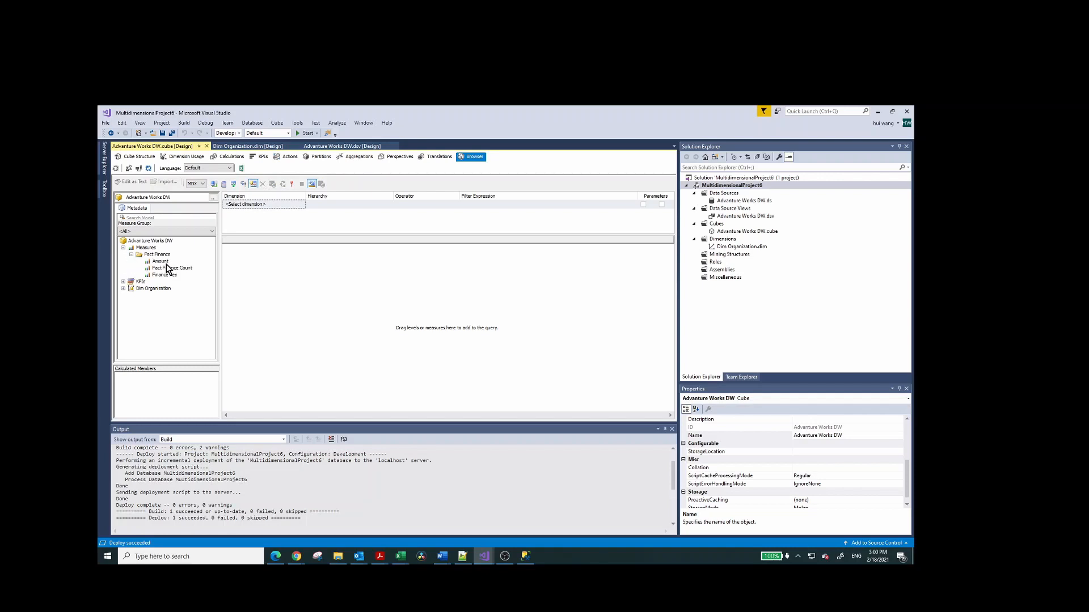
pyautogui.moveTo(163, 265); pyautogui.dragTo(315, 295)
pyautogui.click(123, 289)
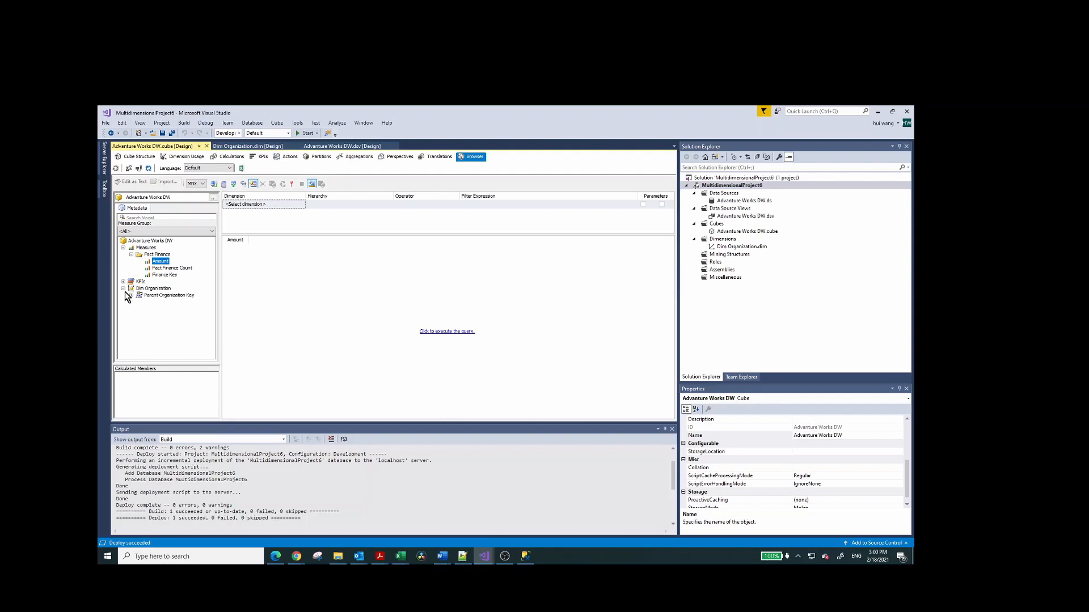
pyautogui.moveTo(153, 296); pyautogui.dragTo(226, 262)
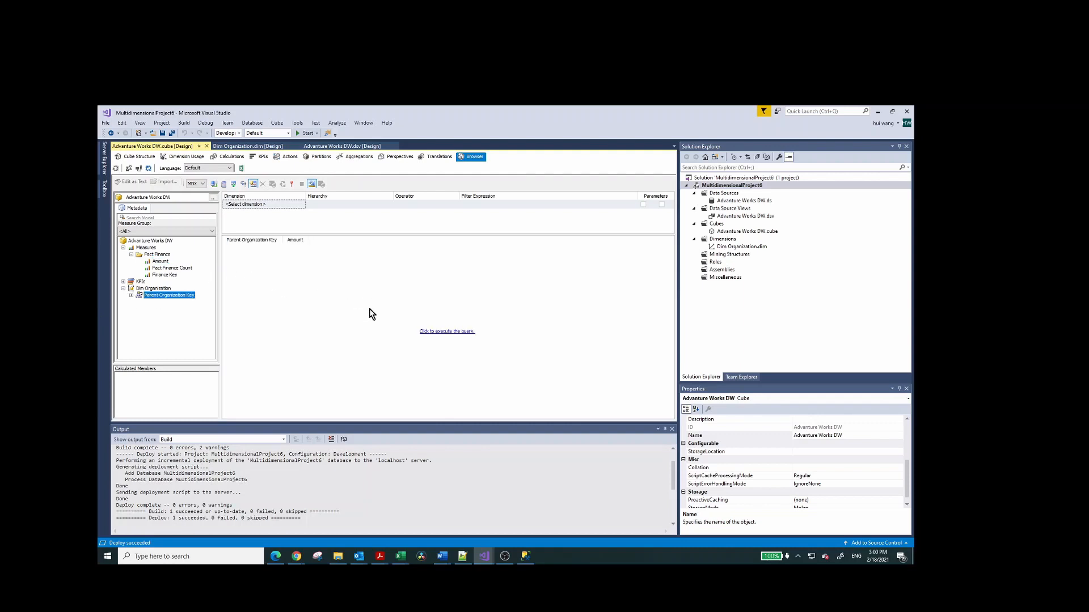
pyautogui.click(457, 333)
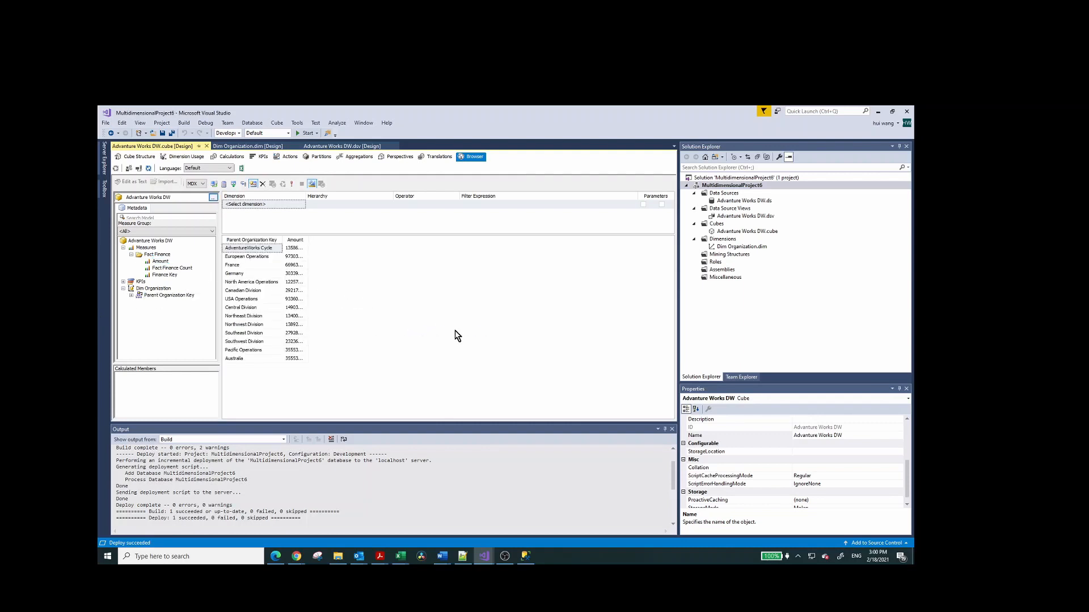
# Widen the Amount column in the query results and open the cube for analysis in Excel with data connections enabled.
pyautogui.moveTo(308, 240); pyautogui.dragTo(342, 243)
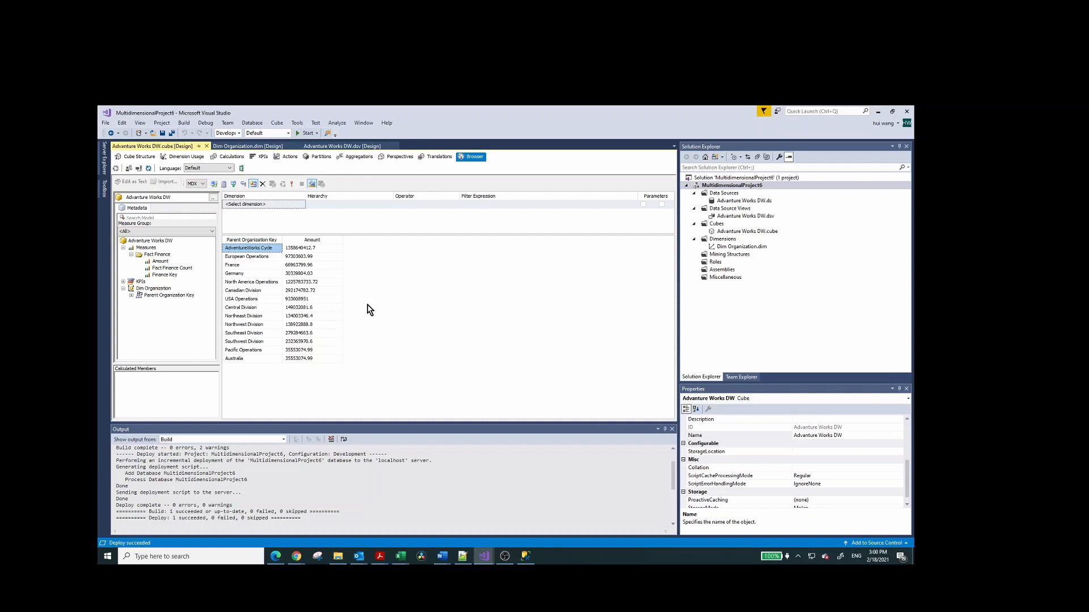
pyautogui.click(242, 169)
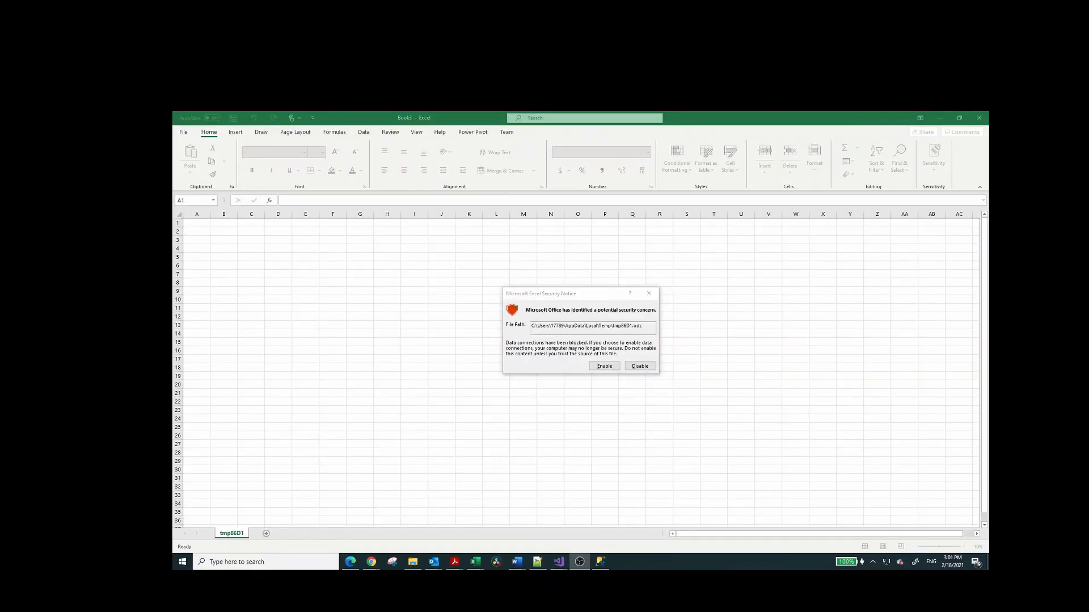
pyautogui.click(606, 367)
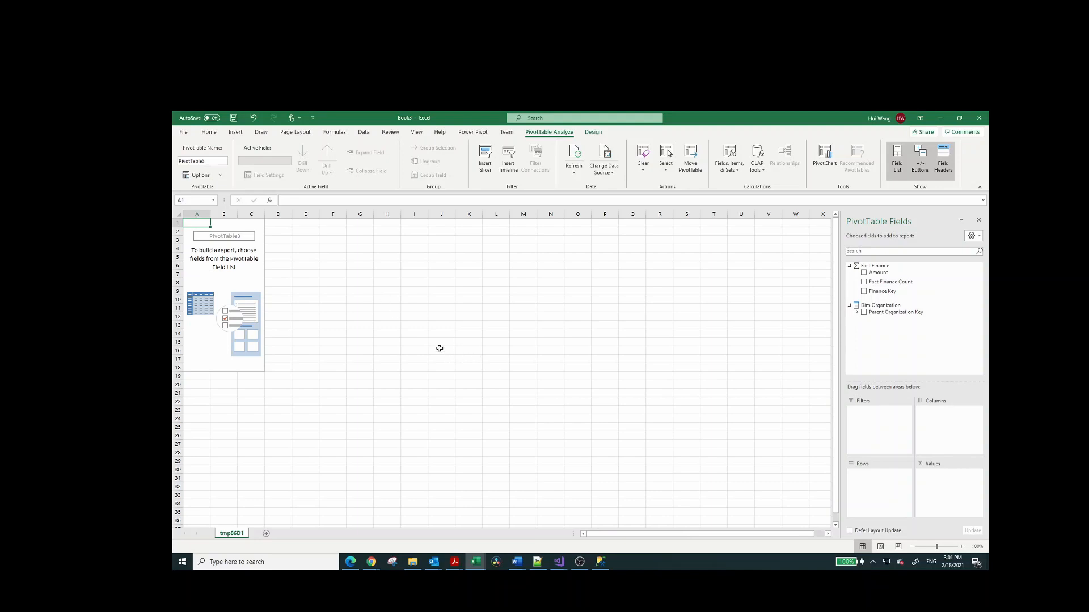
# Build the PivotTable with Parent Organization Key as rows and the Fact Finance Amount measure as values.
pyautogui.click(210, 276)
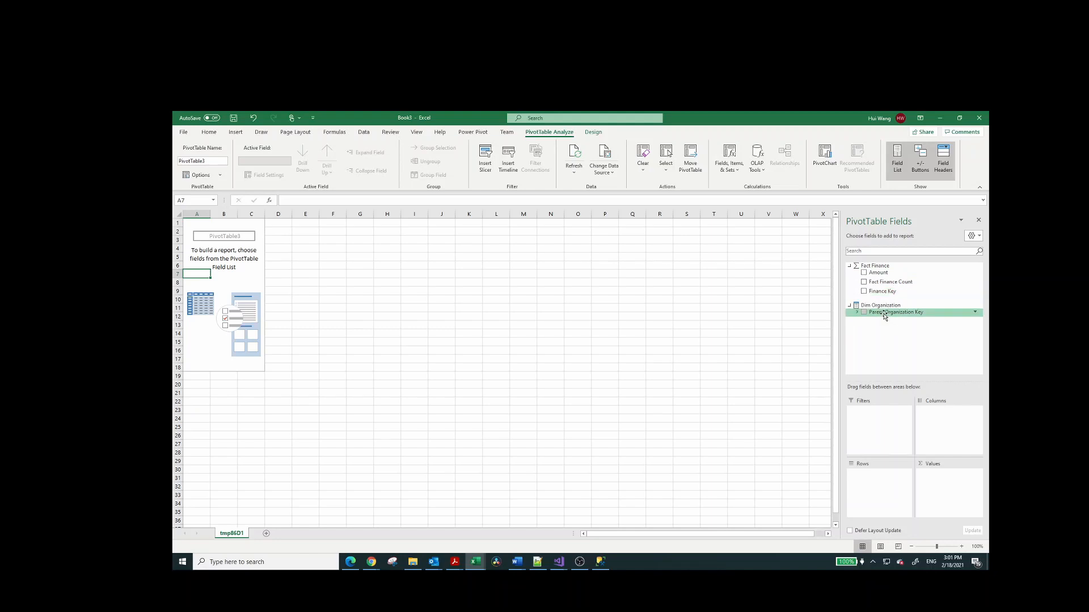
pyautogui.moveTo(877, 273); pyautogui.dragTo(953, 494)
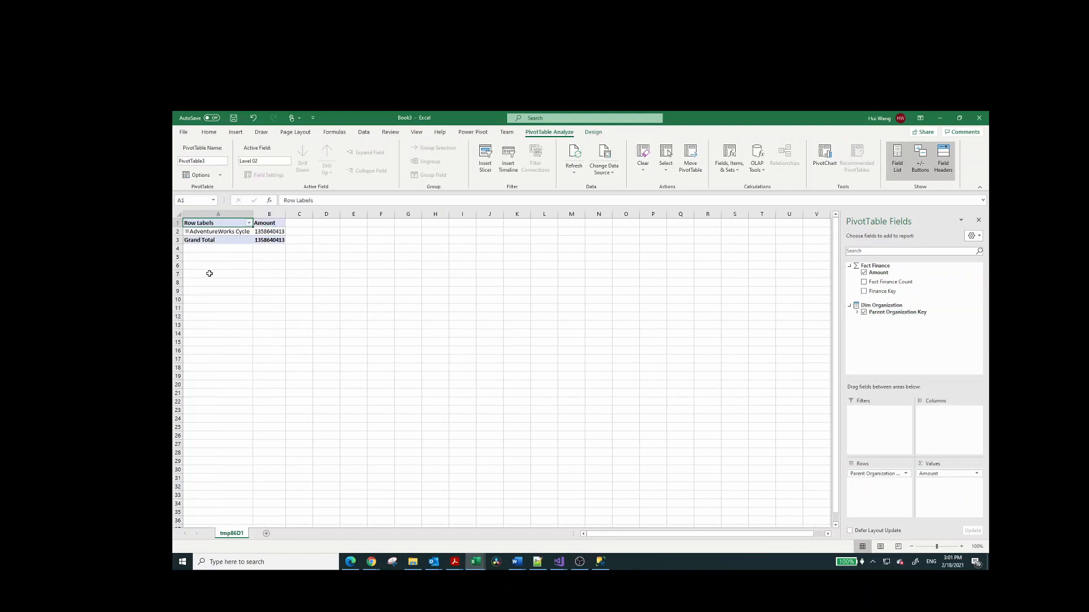
# Expand AdventureWorks Cycle and its European Operations branch in the PivotTable down to the country level.
pyautogui.click(187, 231)
pyautogui.click(496, 327)
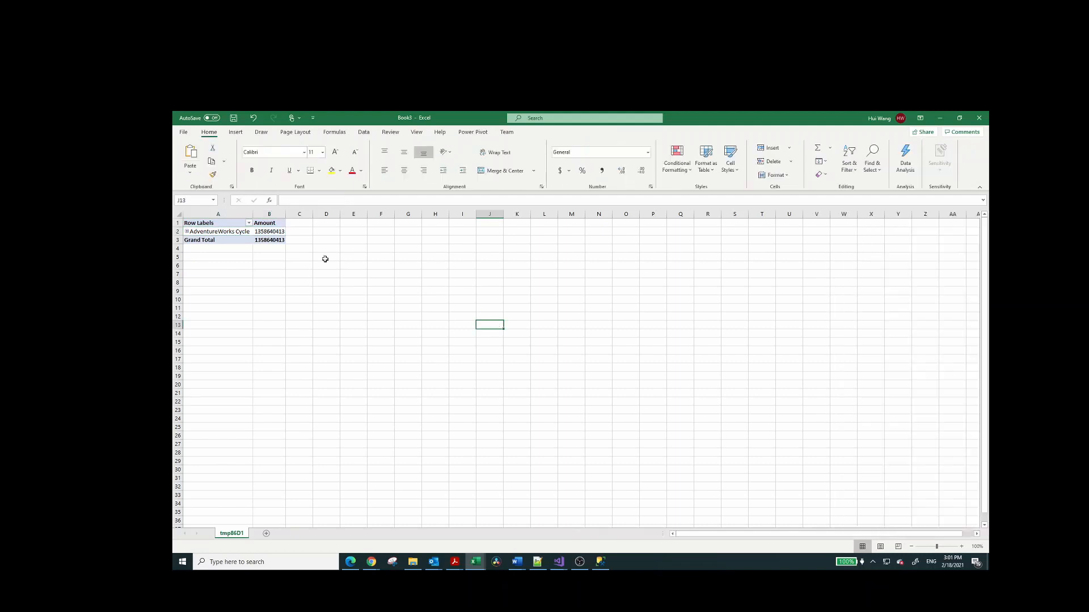
pyautogui.click(269, 232)
pyautogui.click(187, 232)
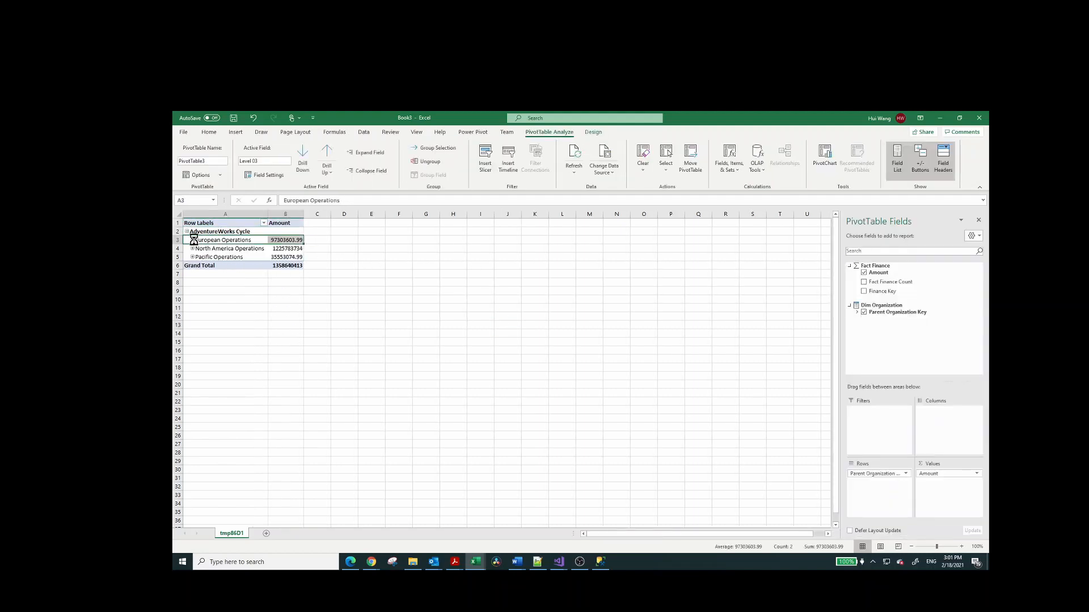
pyautogui.click(192, 240)
pyautogui.click(432, 327)
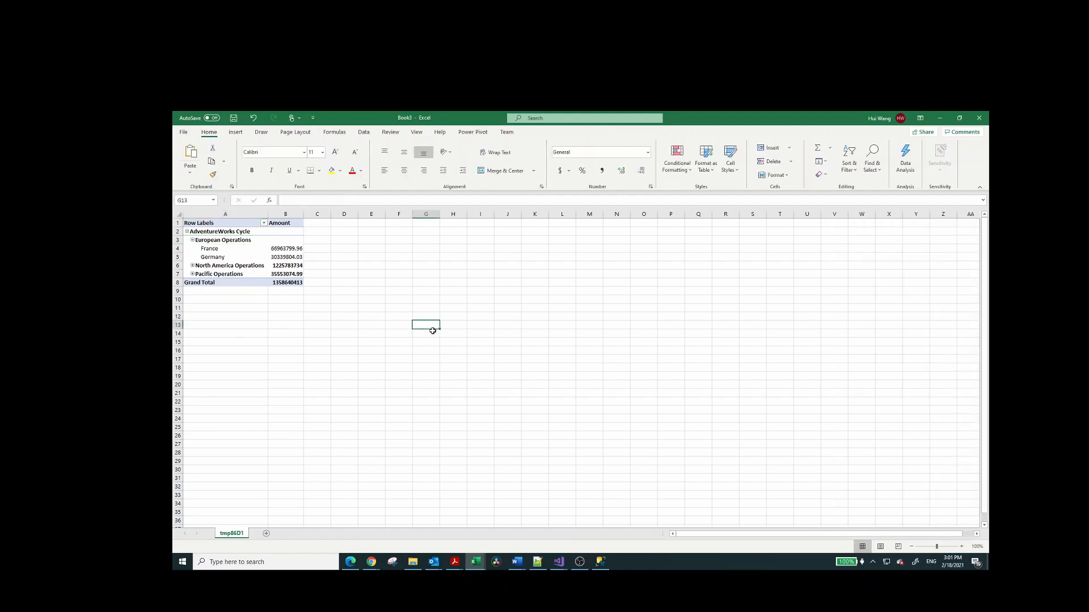